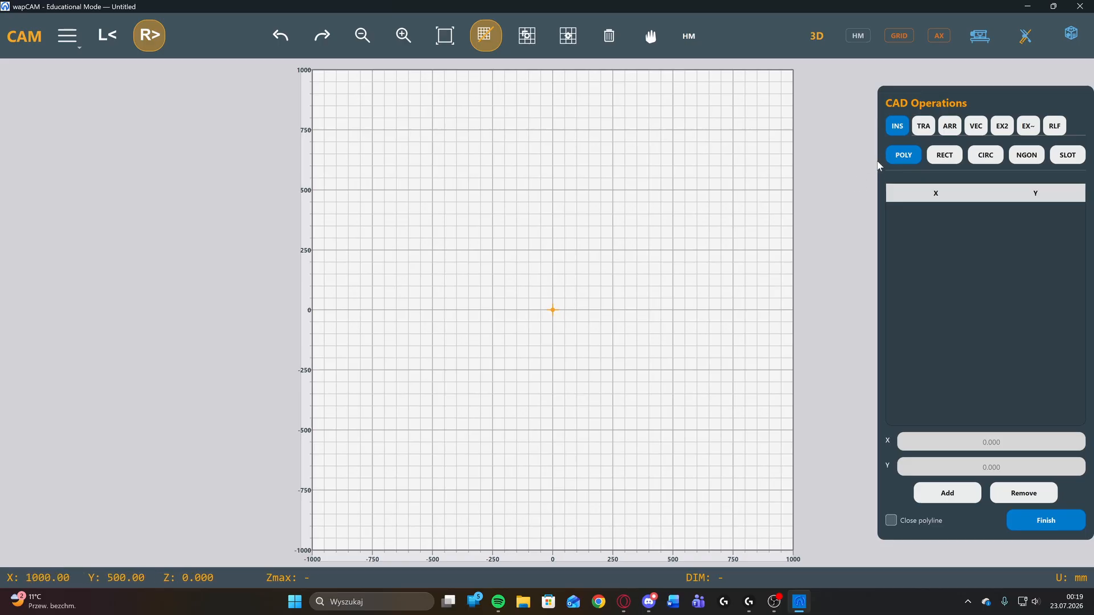
# Add the polyline's first vertex at X 0, Y 0.
pyautogui.click(995, 448)
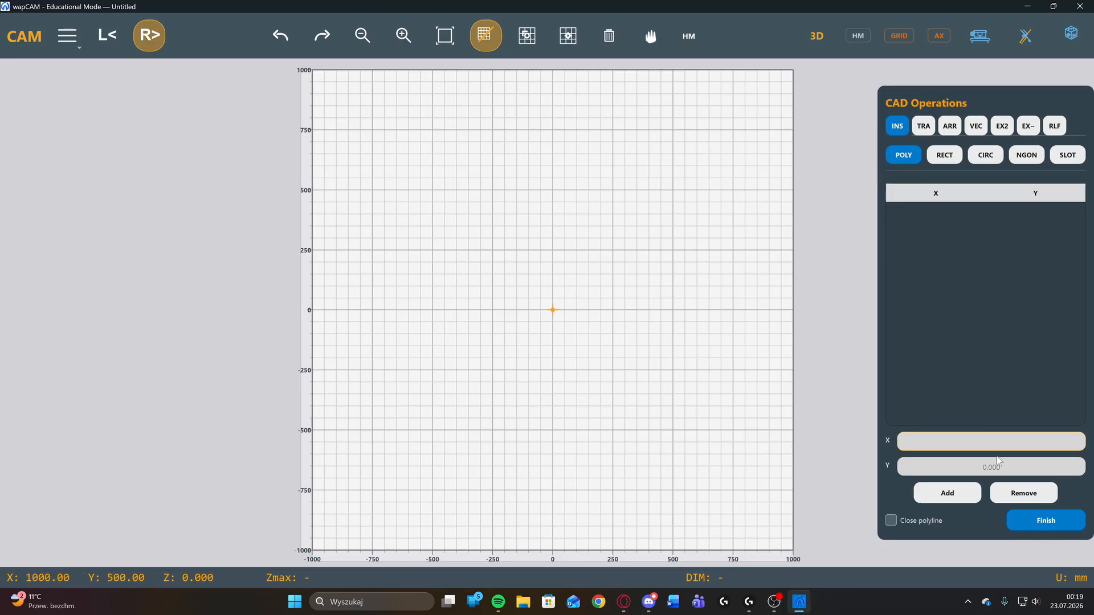
pyautogui.write('0')
pyautogui.press('Tab')
pyautogui.write('0')
pyautogui.click(950, 494)
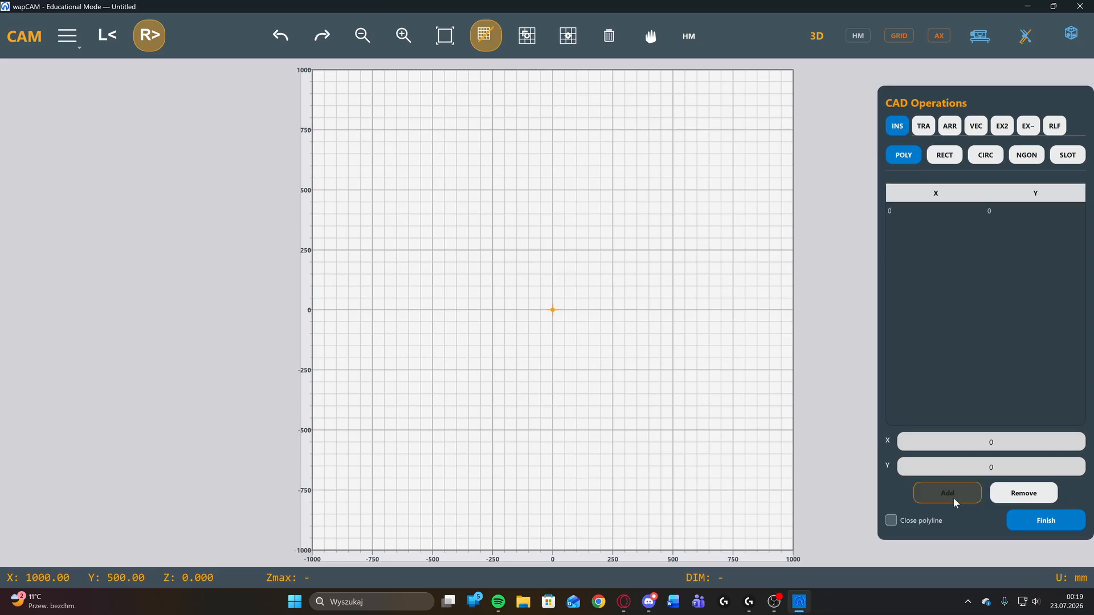
# Add two further polyline vertices at X 45, Y 66 and X 13, Y 77.
pyautogui.click(987, 442)
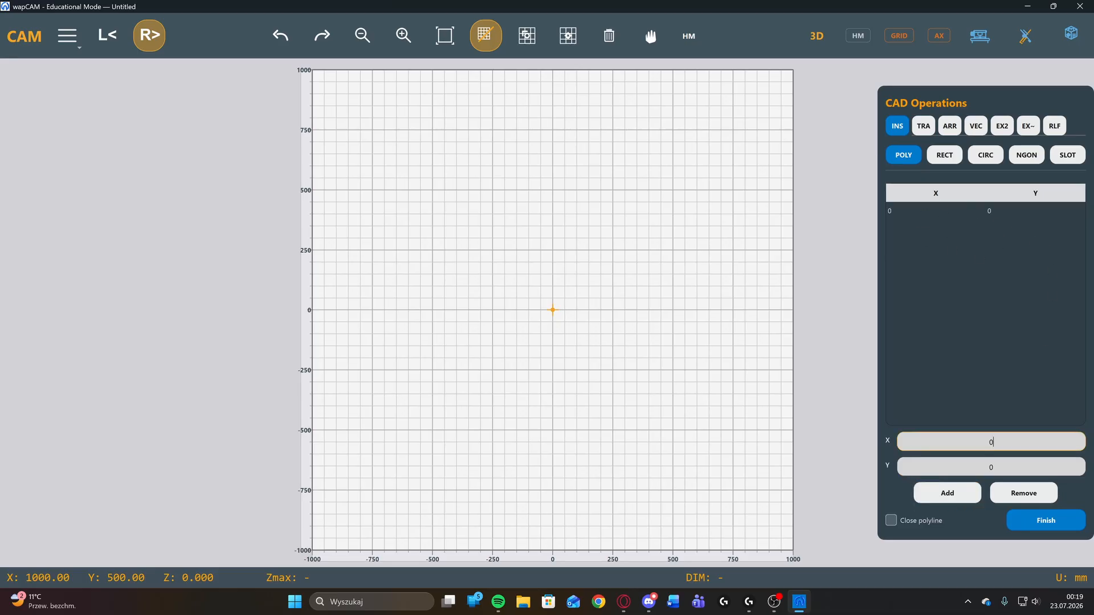
pyautogui.press('BackSpace')
pyautogui.write('45')
pyautogui.press('Tab')
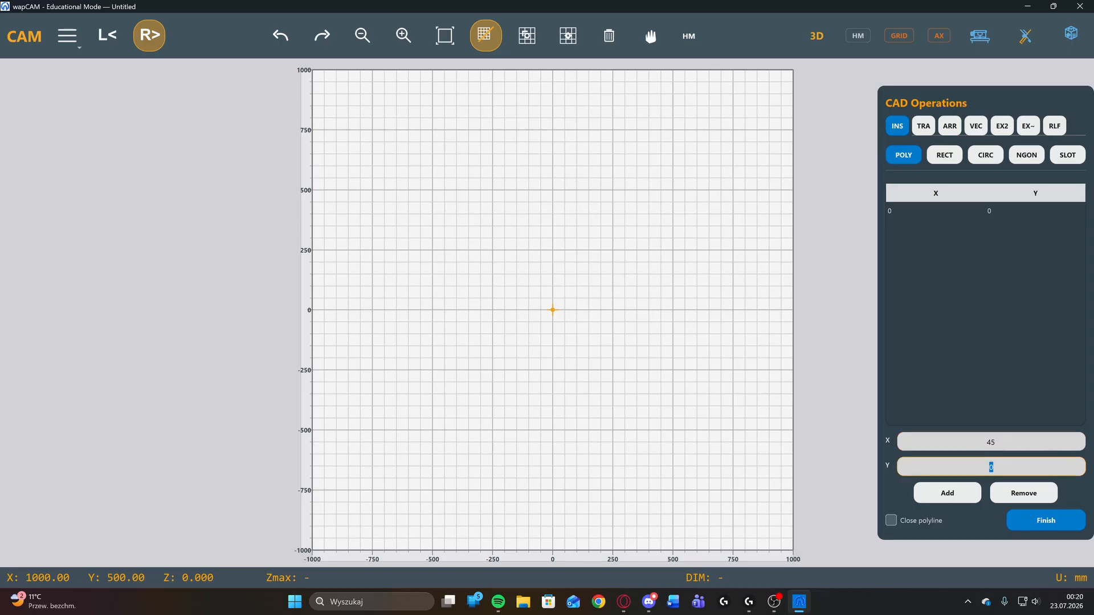
pyautogui.write('66')
pyautogui.click(949, 498)
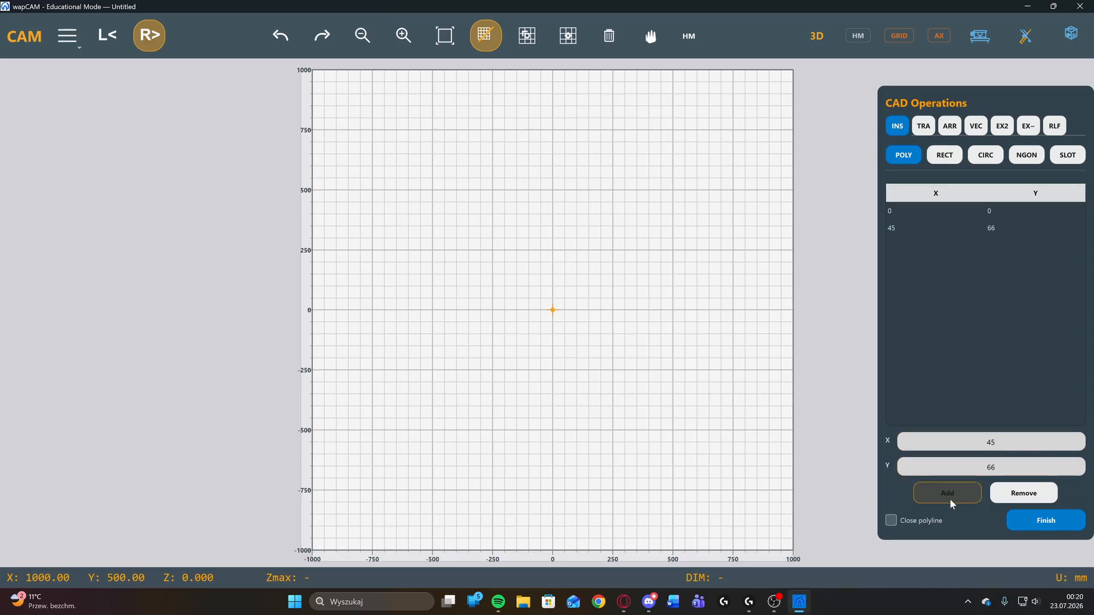
pyautogui.click(1001, 443)
pyautogui.doubleClick(994, 442)
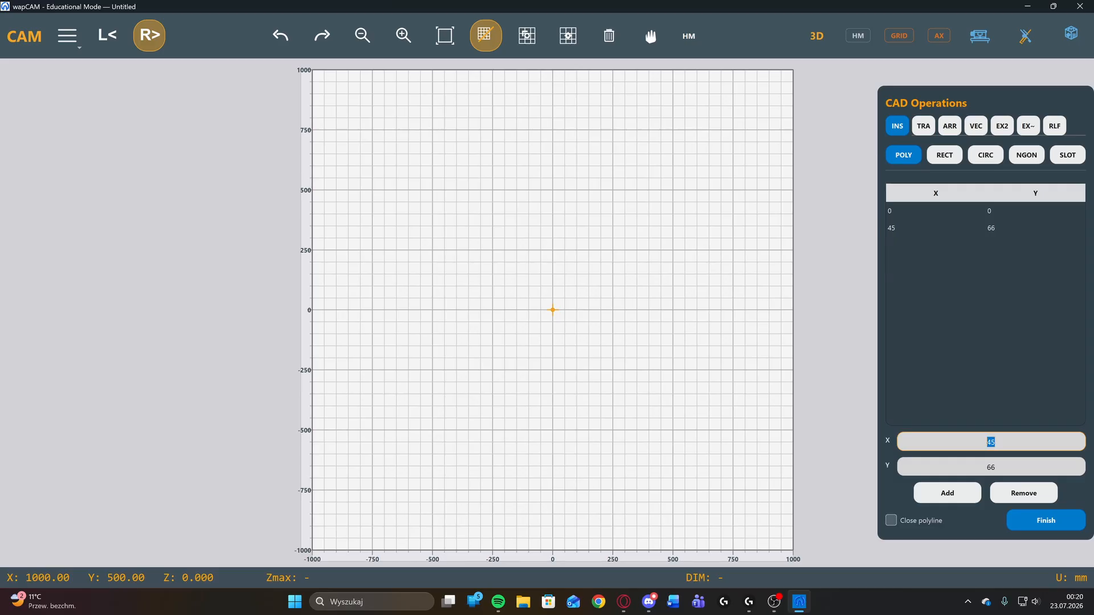
pyautogui.press('BackSpace')
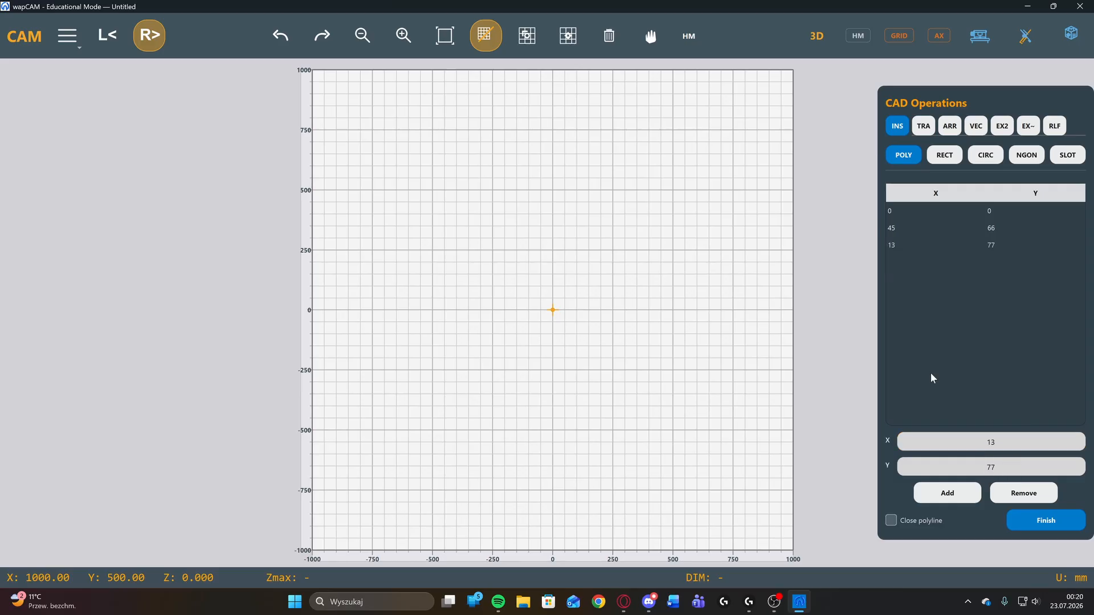
# Set the polyline to be closed and finish it as a triangle from the three listed vertices.
pyautogui.click(889, 520)
pyautogui.click(1053, 523)
pyautogui.scroll(11, 624, 423)
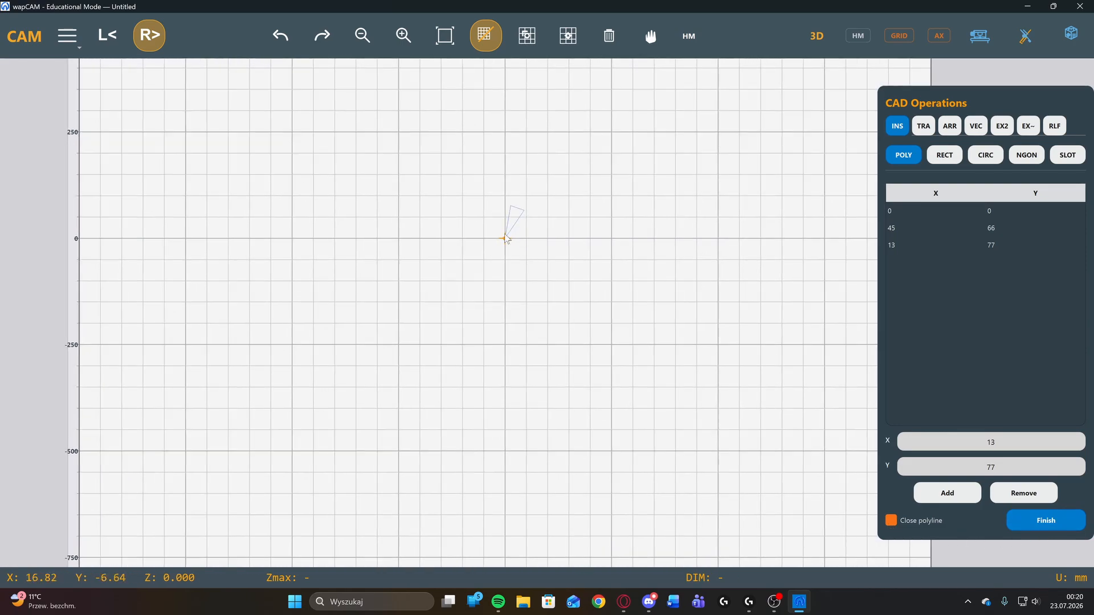
pyautogui.scroll(3, 511, 206)
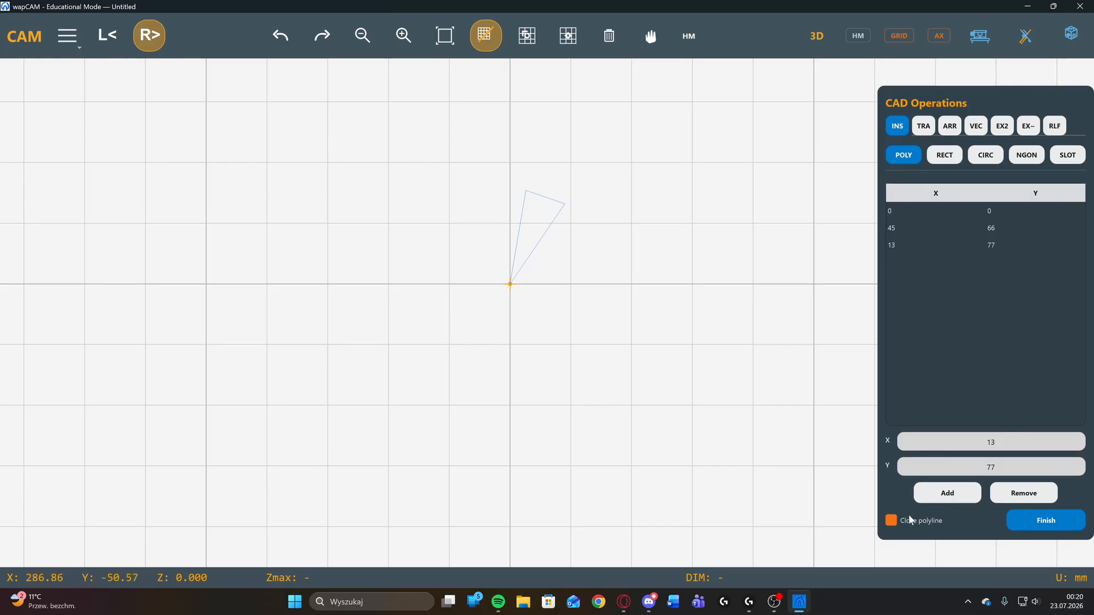
# Extend the closed polyline with vertices at 99, 88 and 123, 1 and finish it again.
pyautogui.click(1020, 519)
pyautogui.click(1048, 521)
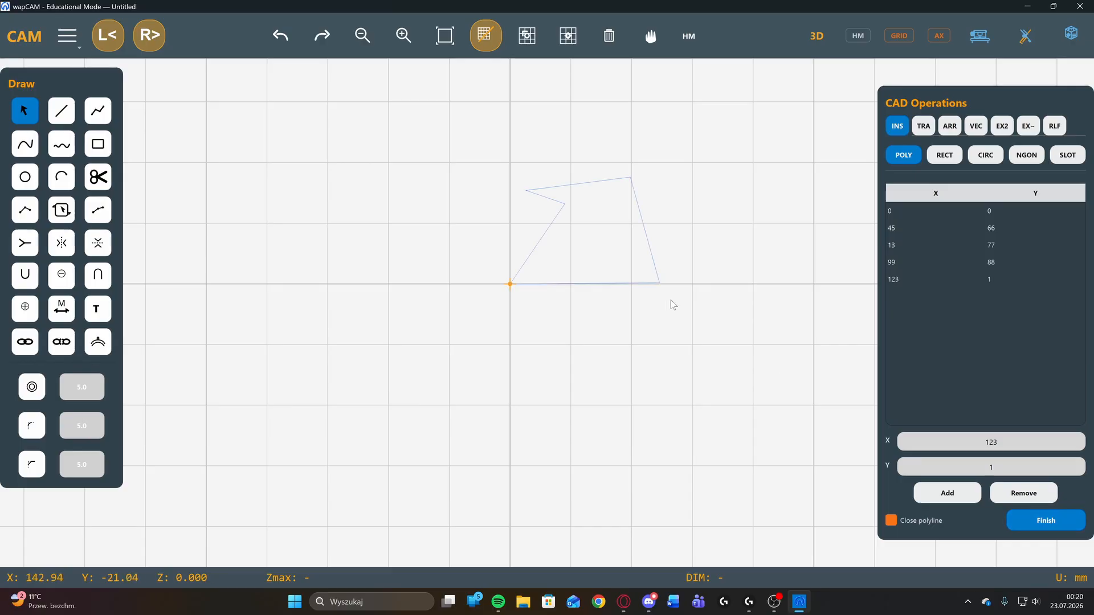
pyautogui.scroll(3, 613, 245)
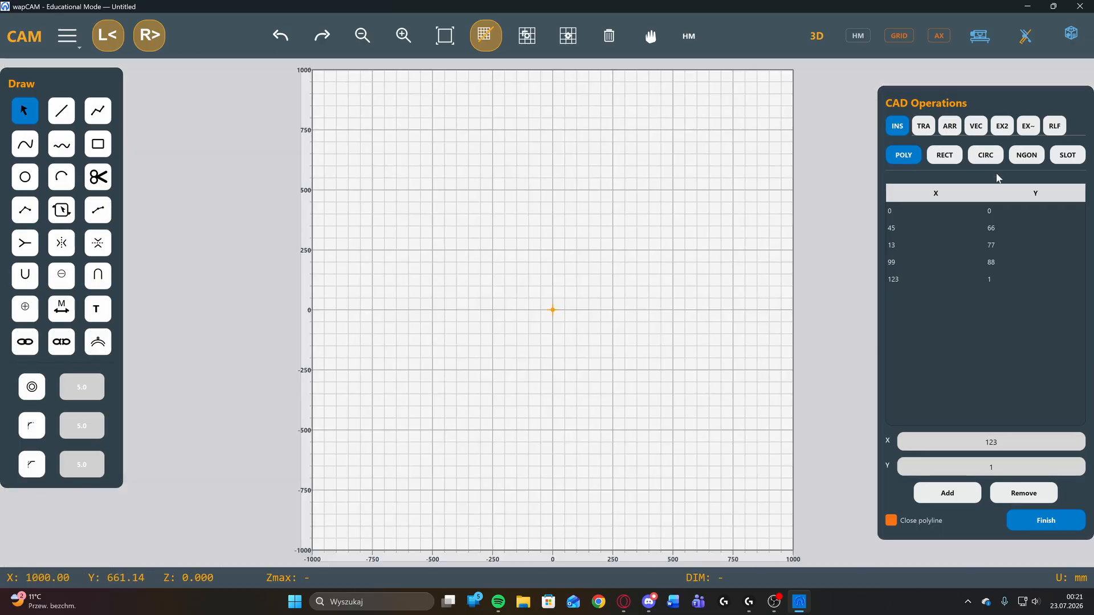
# Switch to inserting a rectangle and review the Corner + Size, Two corners and Center + Size definition modes.
pyautogui.click(946, 155)
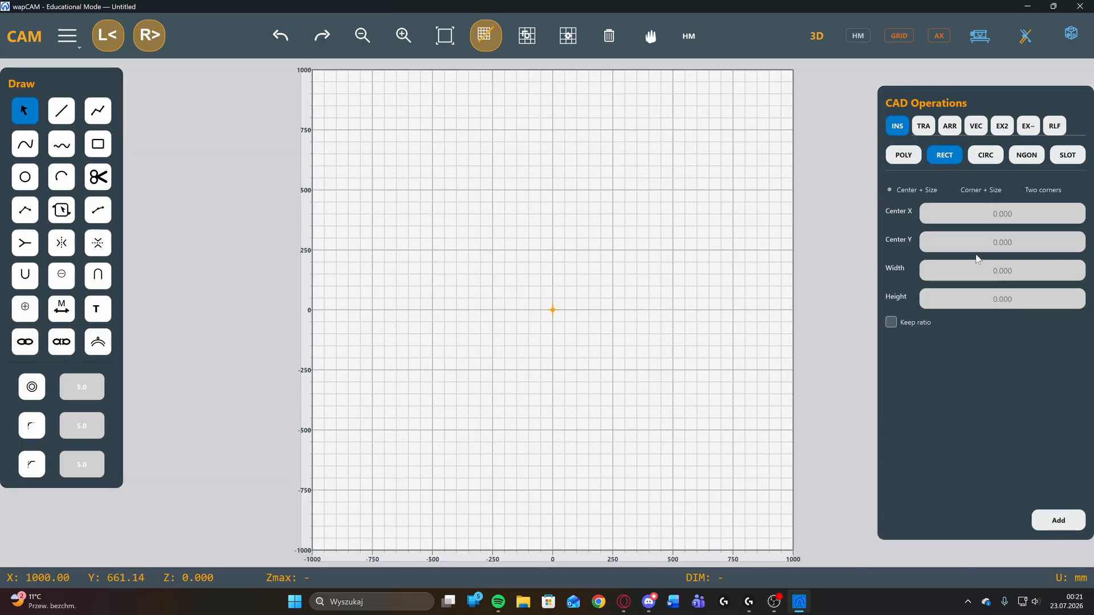
pyautogui.click(971, 190)
pyautogui.click(1047, 190)
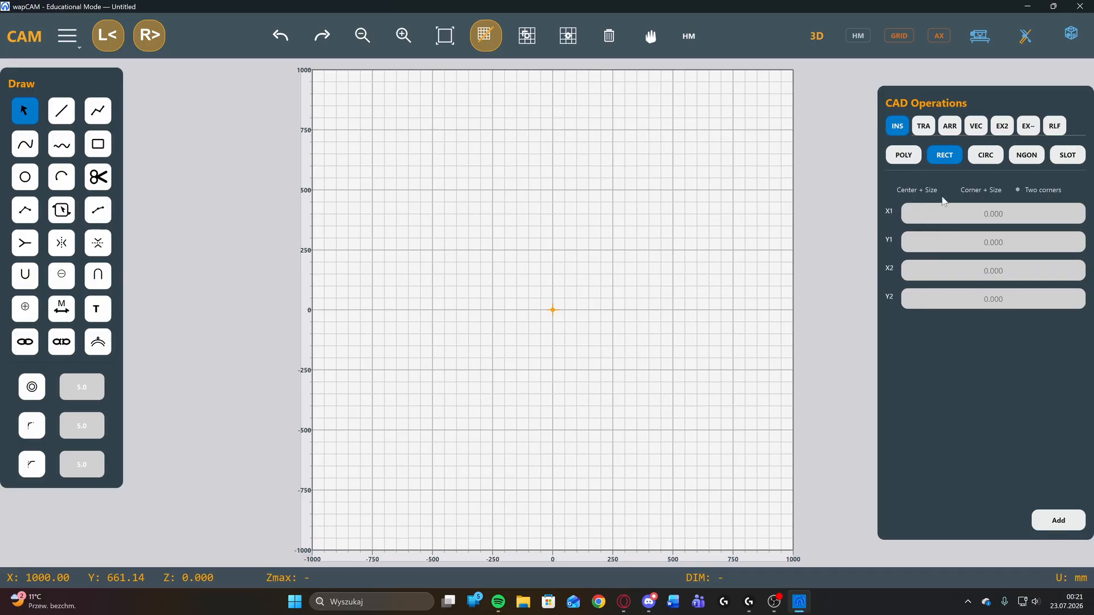
pyautogui.click(915, 190)
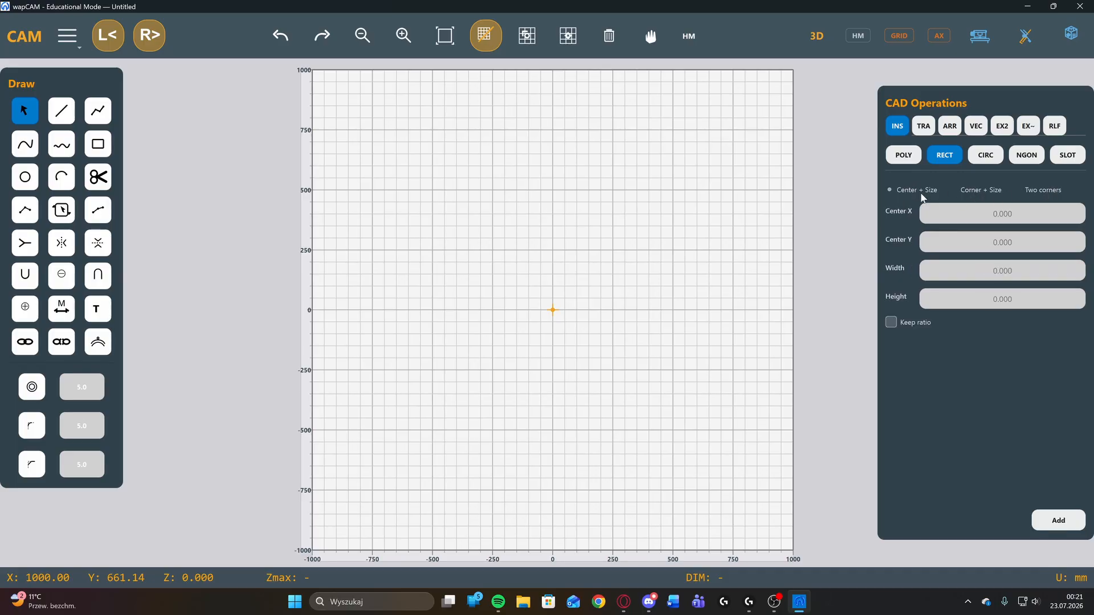
# Insert a rectangle by Center + Size at 0, 0 with width 1000 mm and height 500 mm, and check it without the grid.
pyautogui.click(1002, 214)
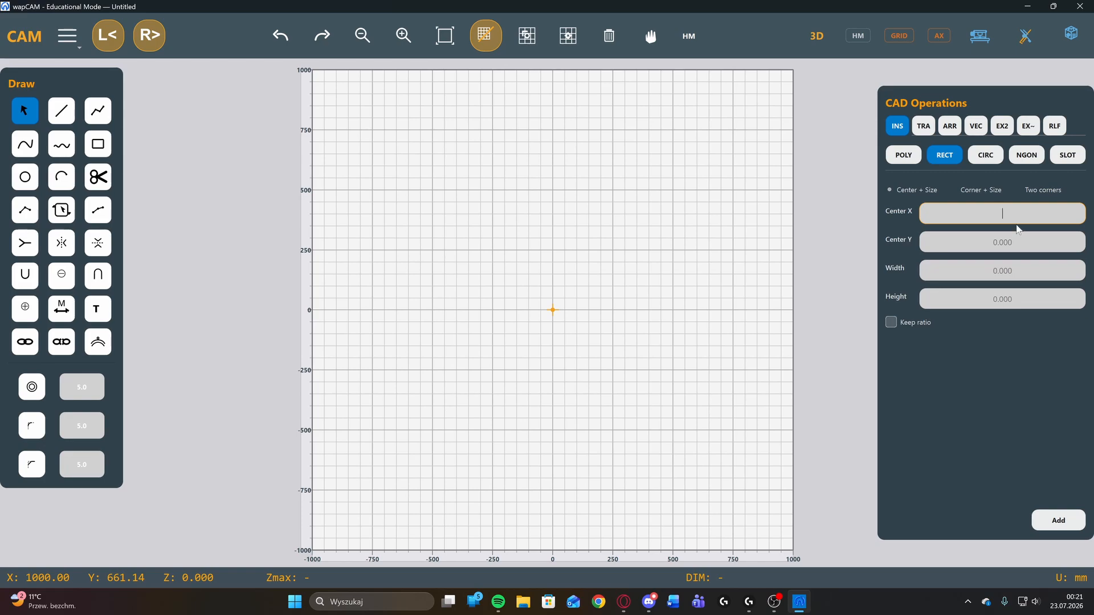
pyautogui.write('0')
pyautogui.press('Tab')
pyautogui.write('0')
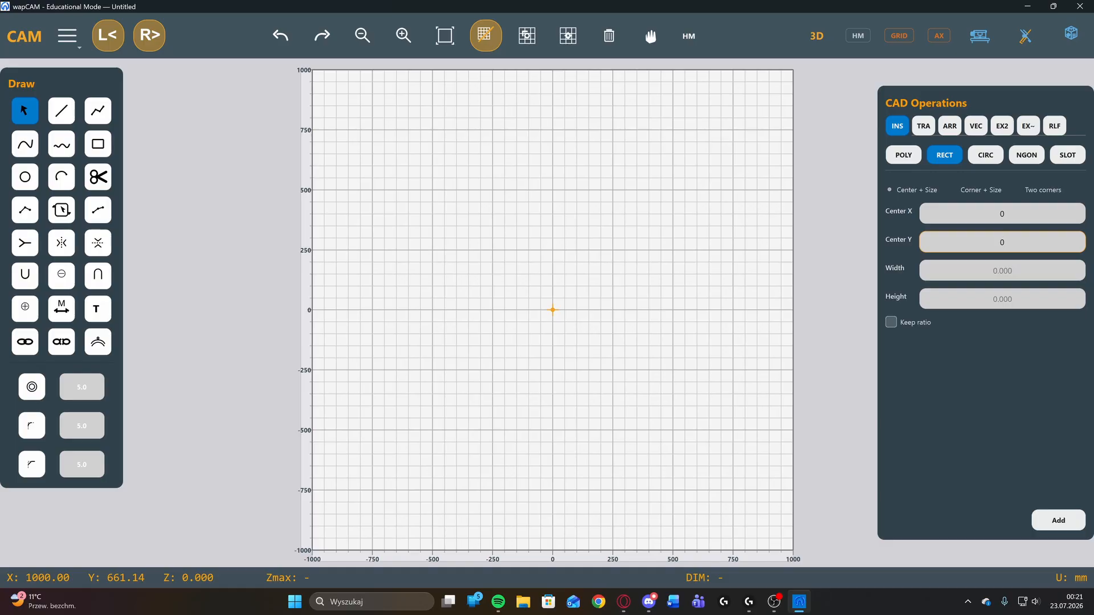
pyautogui.press('Tab')
pyautogui.write('100')
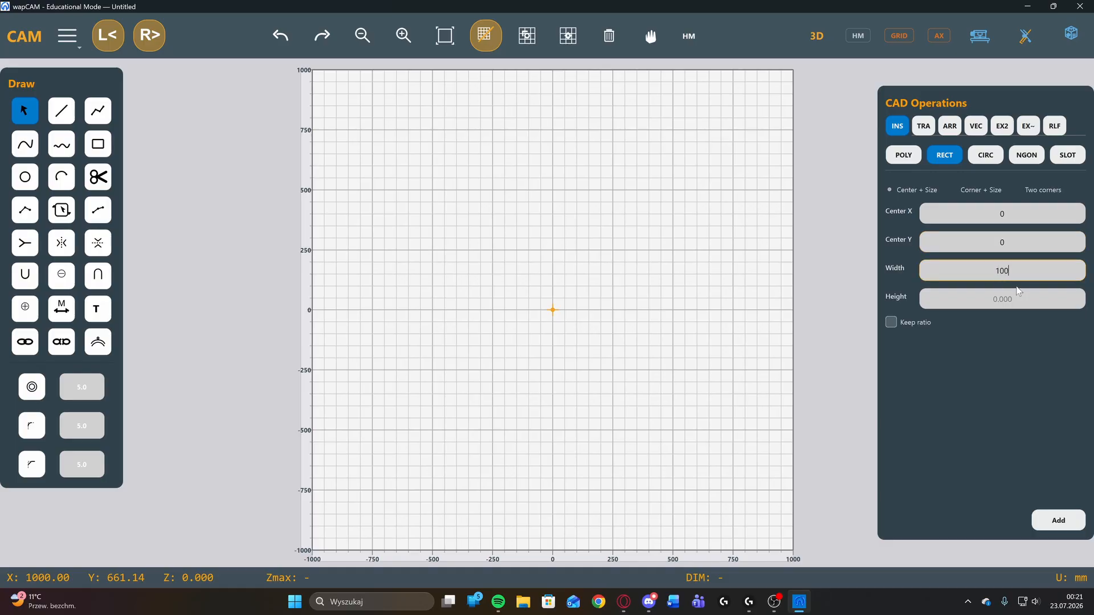
pyautogui.write('0')
pyautogui.press('Tab')
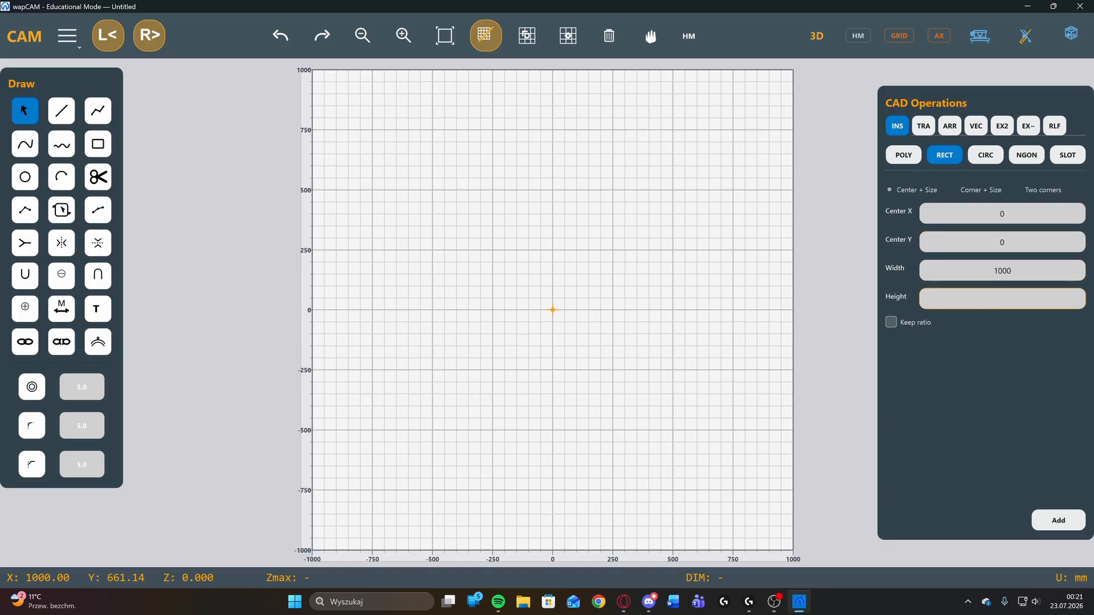
pyautogui.write('500')
pyautogui.click(1059, 520)
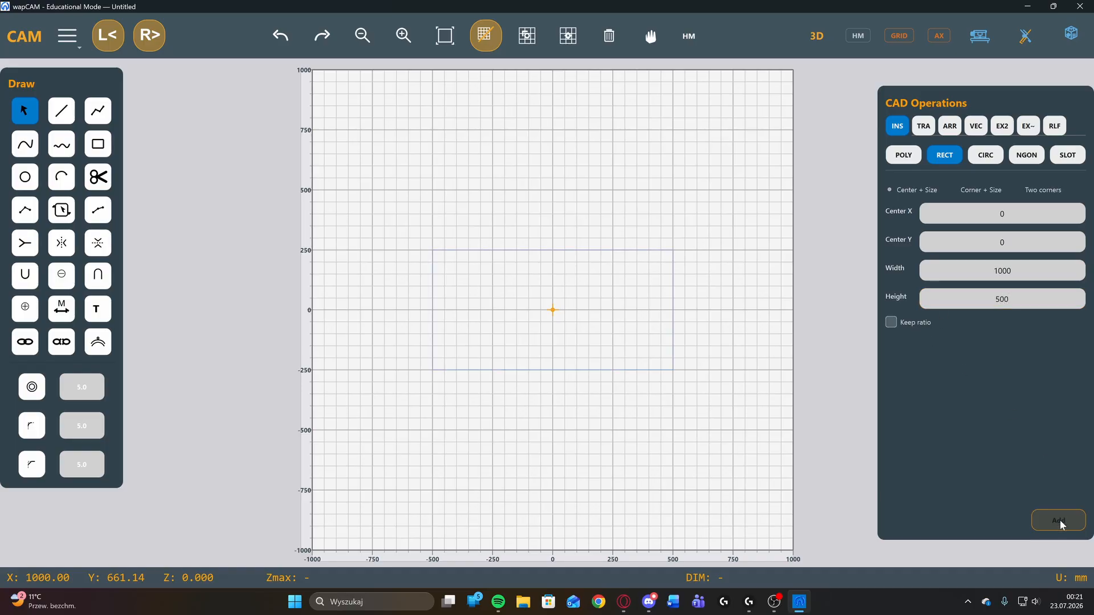
pyautogui.click(486, 40)
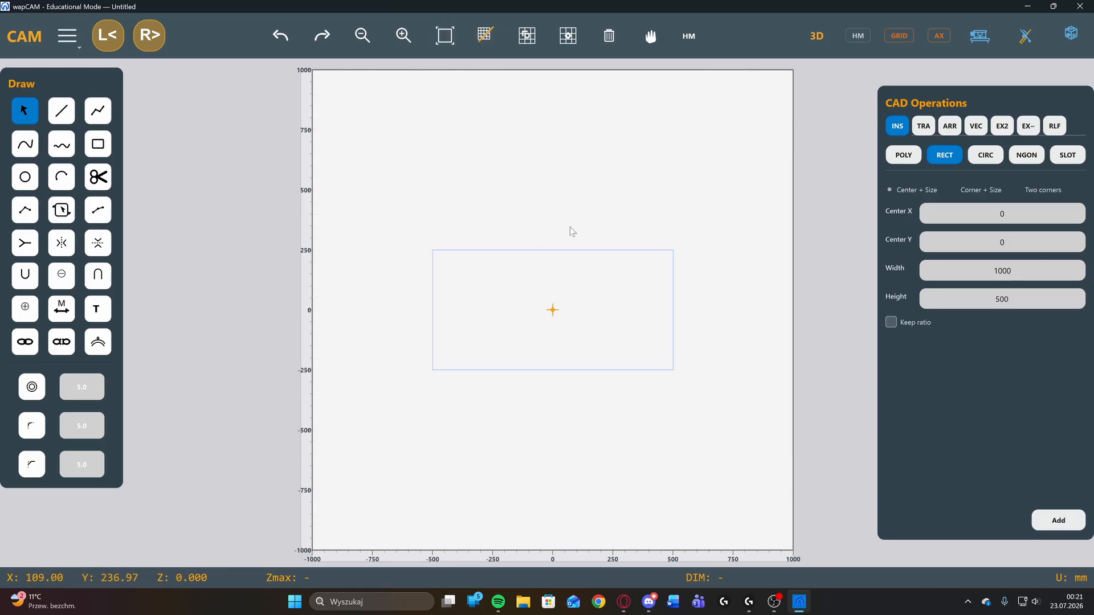
pyautogui.click(485, 37)
# Undo the centered rectangle and insert a 1000 by 500 mm one by Corner + Size from corner 0, 0.
pyautogui.click(973, 190)
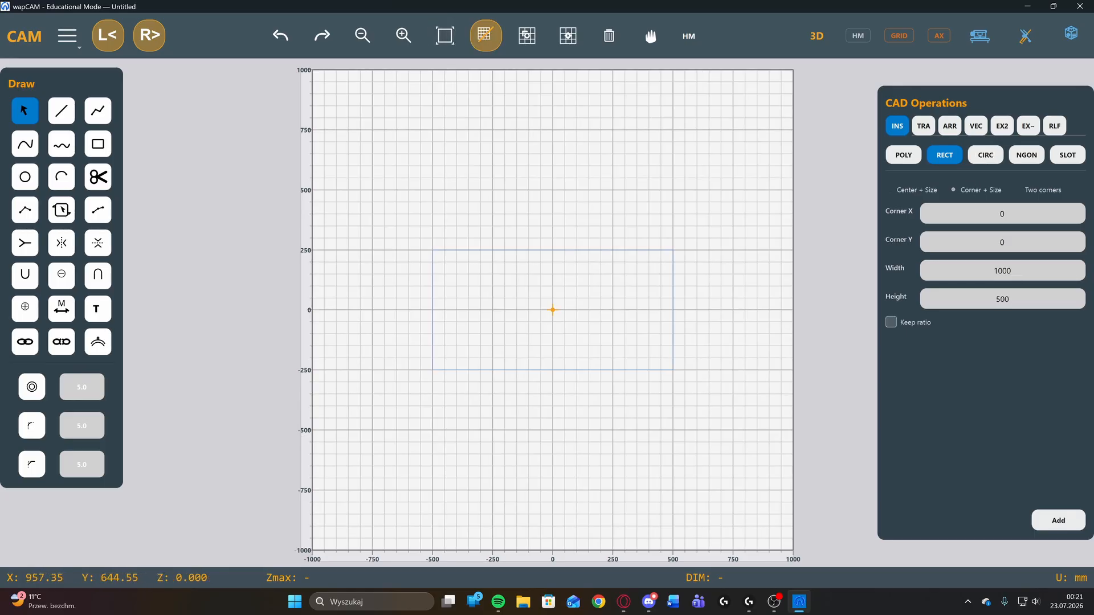
pyautogui.click(1002, 214)
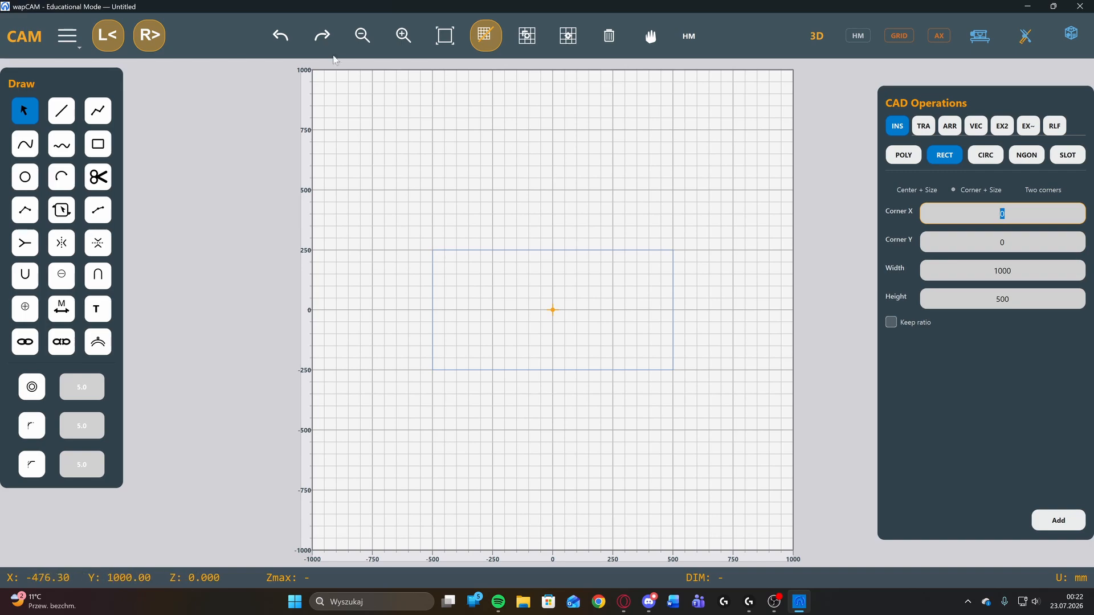
pyautogui.click(280, 35)
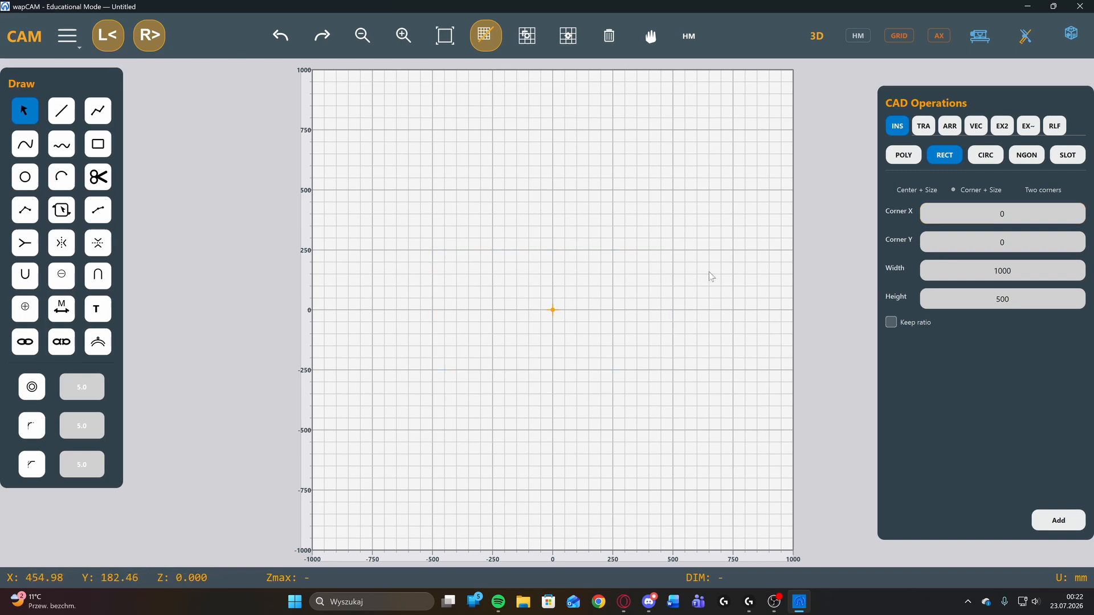
pyautogui.click(1056, 519)
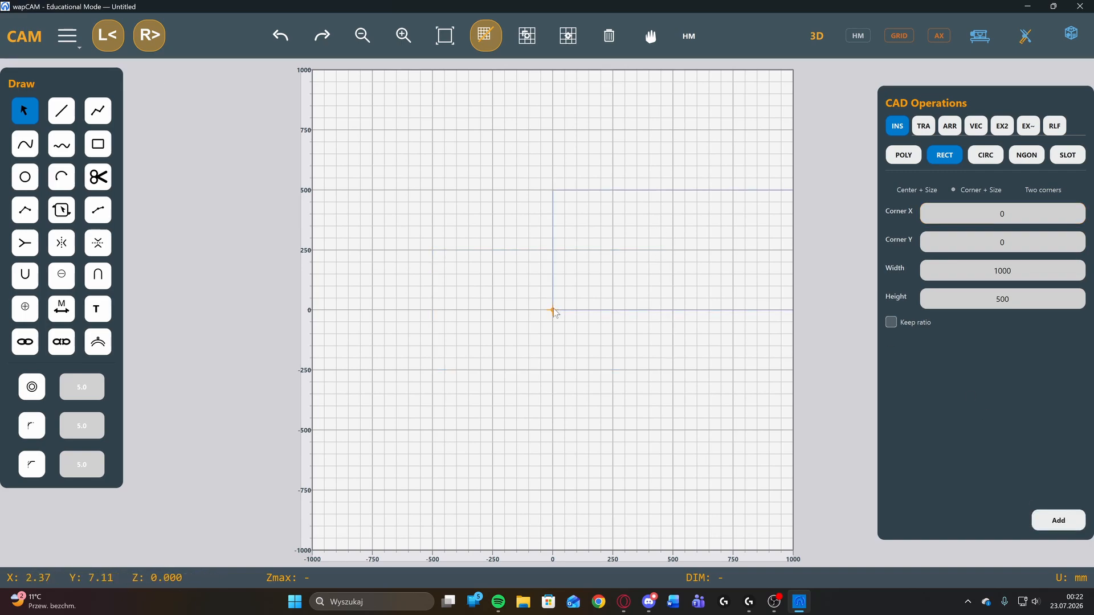
# Undo the corner-based rectangle and insert one by Two corners from 0, 0 to 500, 500.
pyautogui.hotkey('ctrl', 'z')
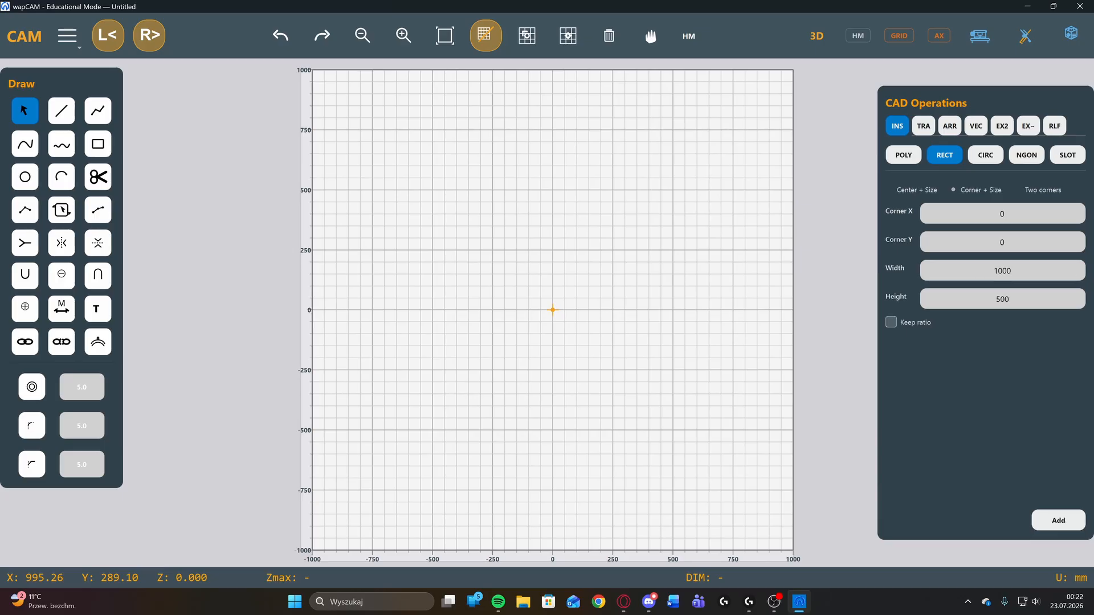
pyautogui.click(1032, 192)
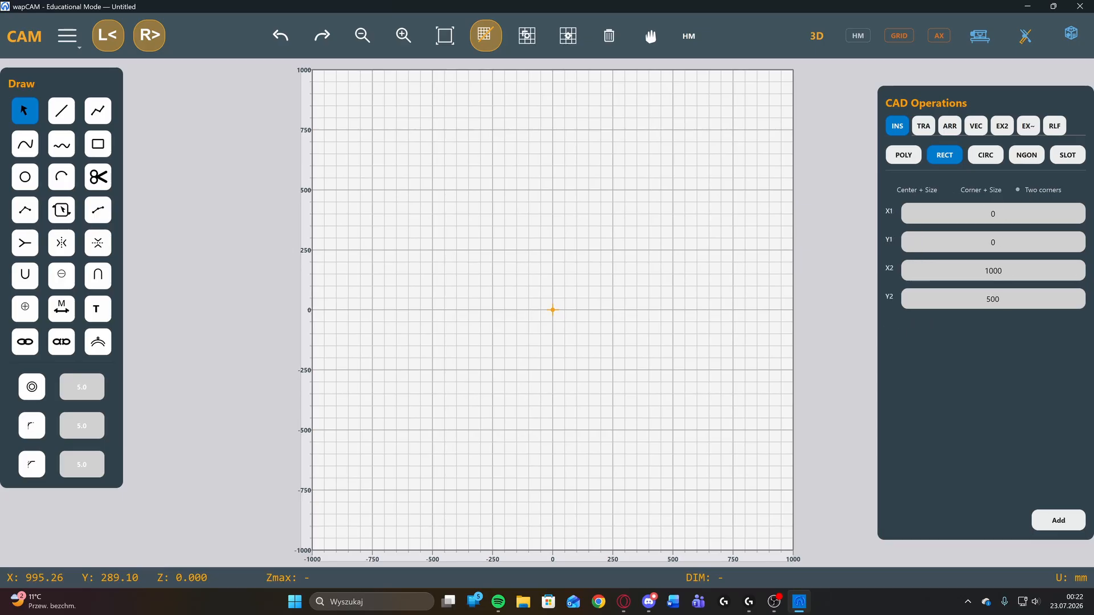
pyautogui.doubleClick(993, 214)
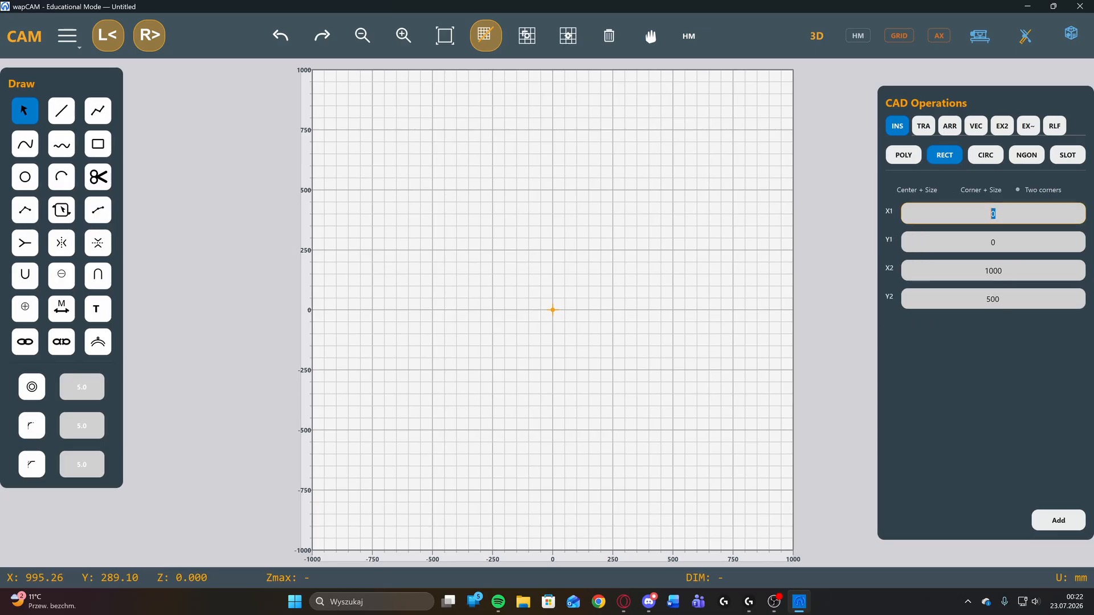
pyautogui.doubleClick(993, 271)
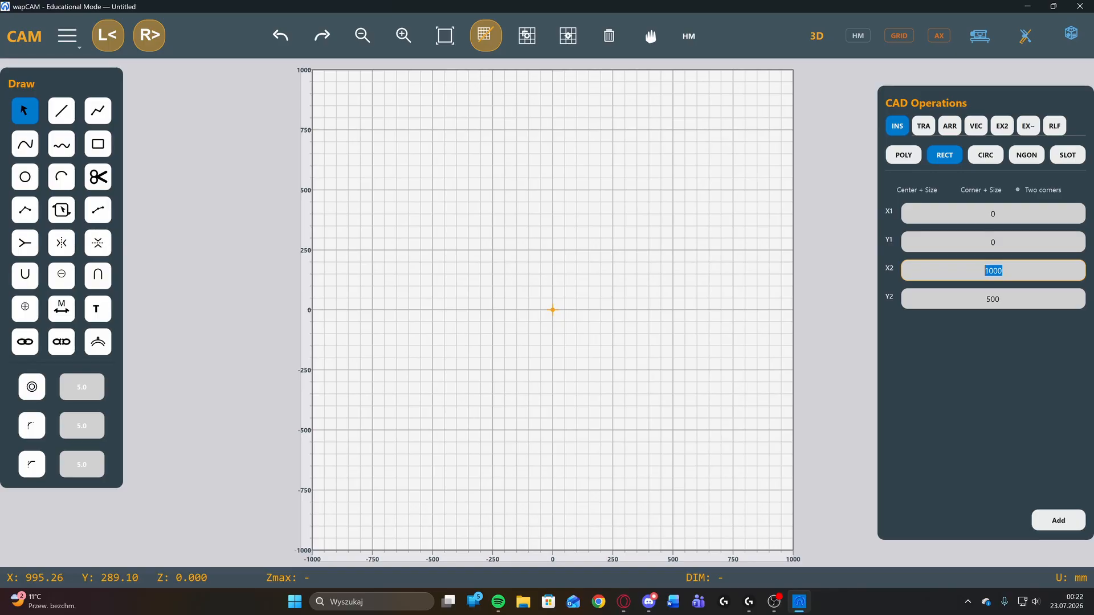
pyautogui.write('500')
pyautogui.click(1055, 523)
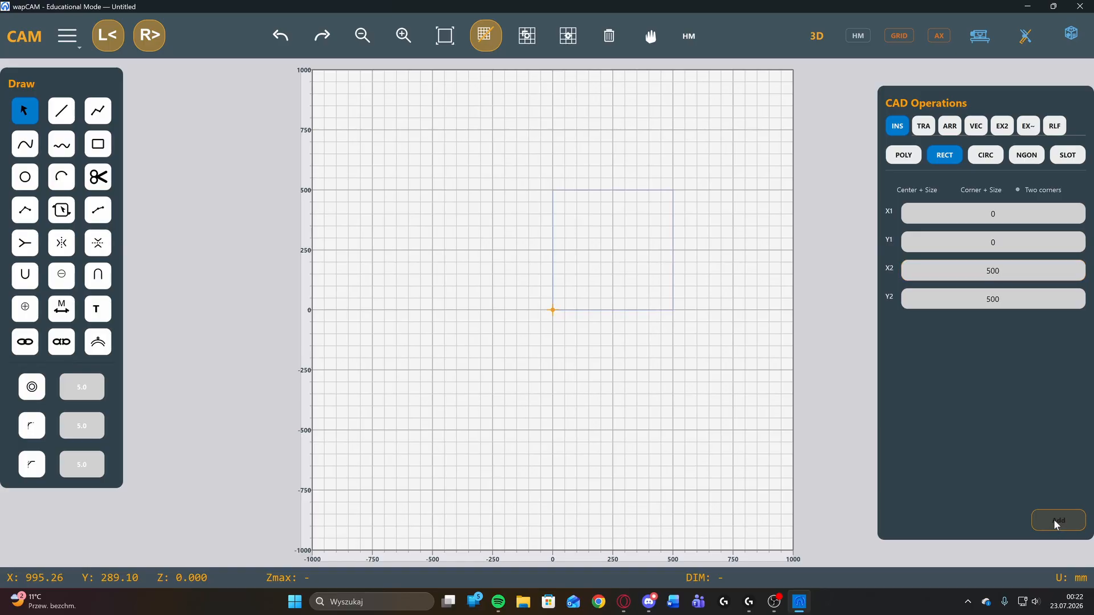
pyautogui.scroll(3, 654, 262)
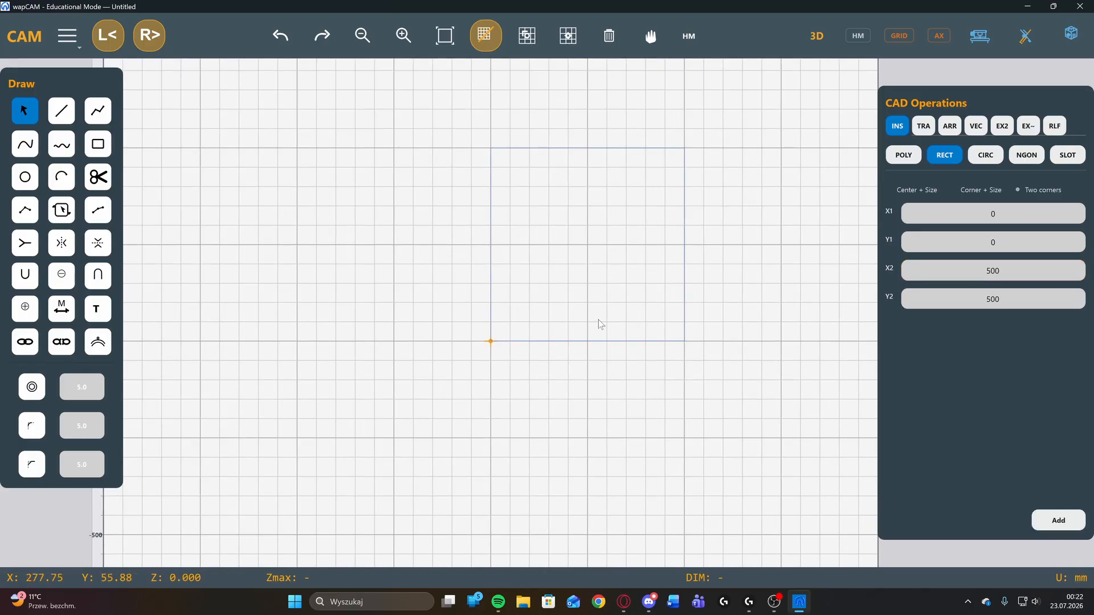
pyautogui.scroll(-2, 598, 326)
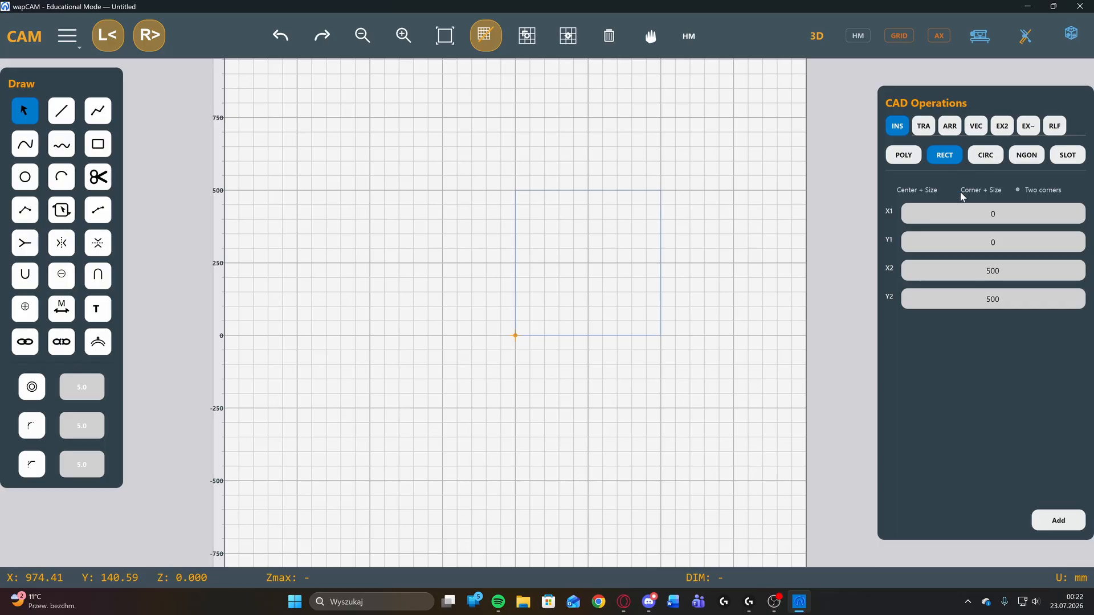
# Insert a circle by Center + Radius, centred at 0, 0 with a radius of 150 mm.
pyautogui.click(990, 157)
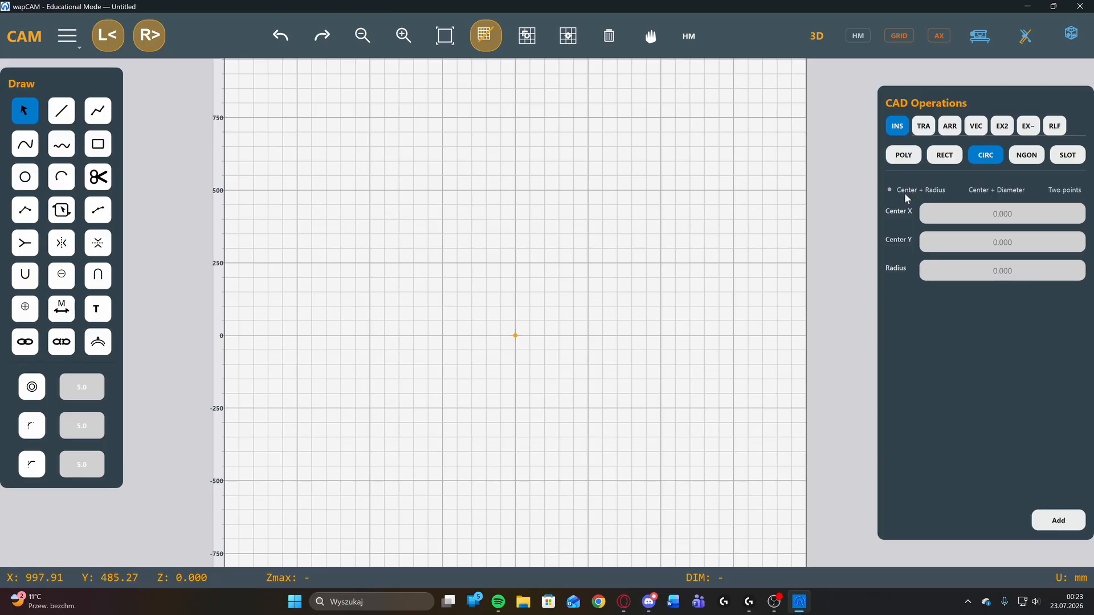
pyautogui.click(929, 213)
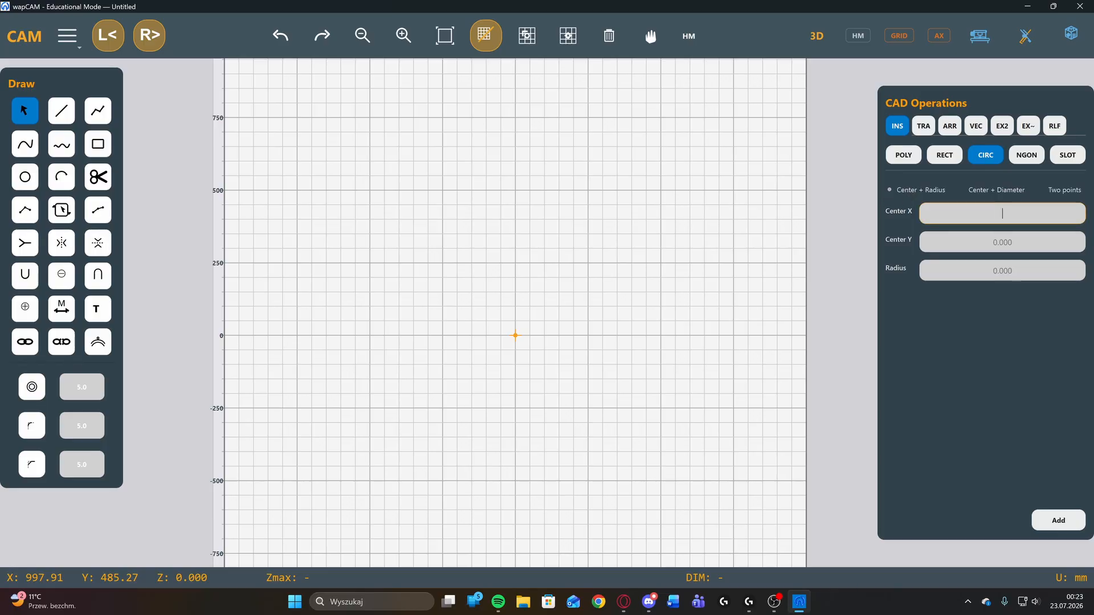
pyautogui.write('0')
pyautogui.press('Tab')
pyautogui.write('0')
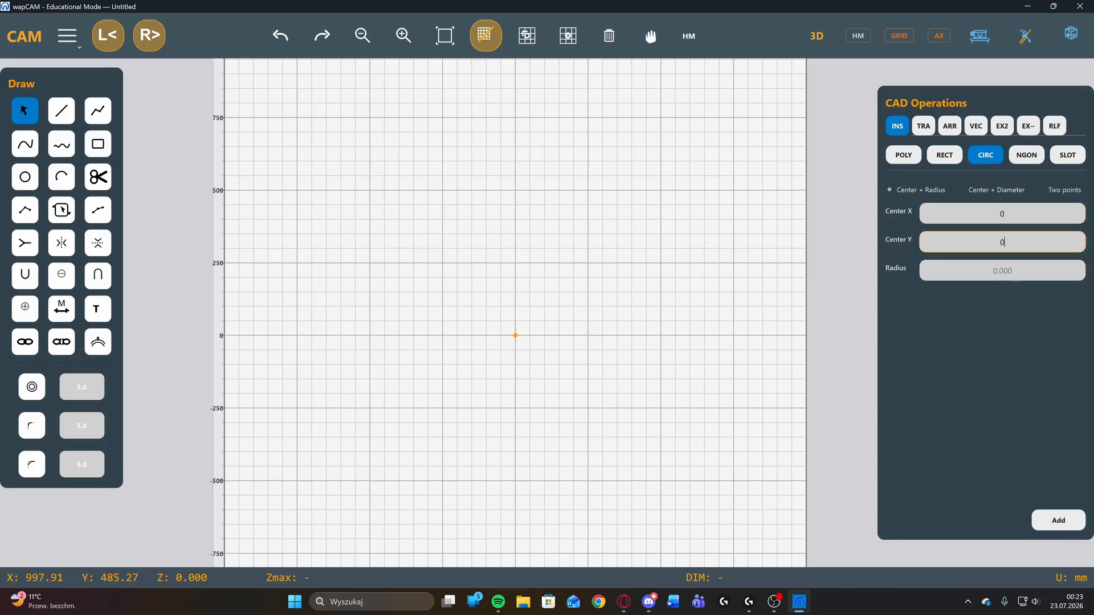
pyautogui.press('Tab')
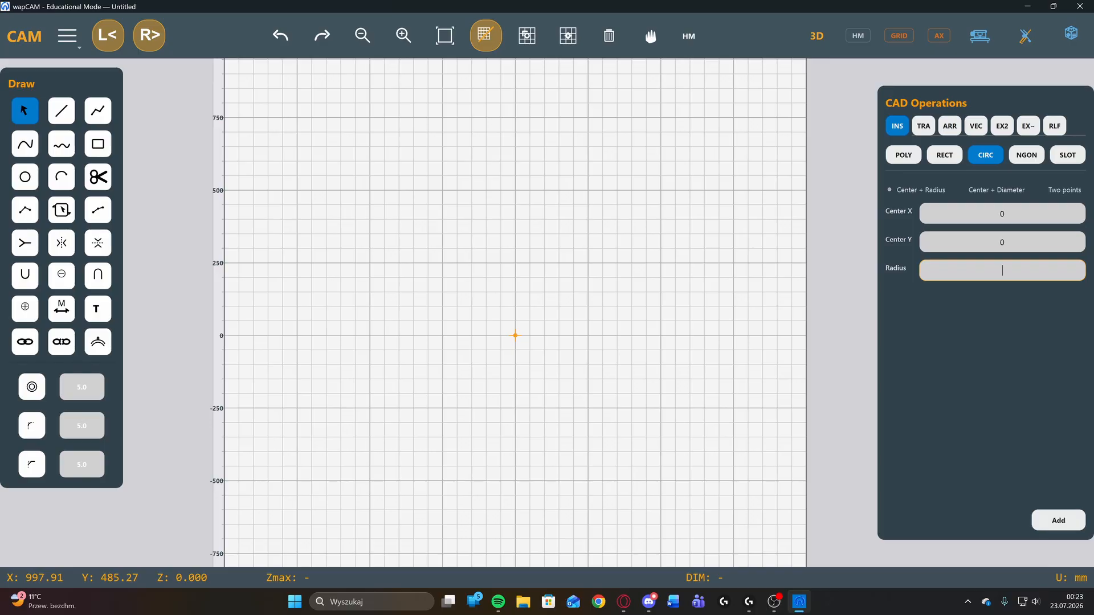
pyautogui.write('150')
pyautogui.click(1059, 520)
pyautogui.scroll(2, 508, 338)
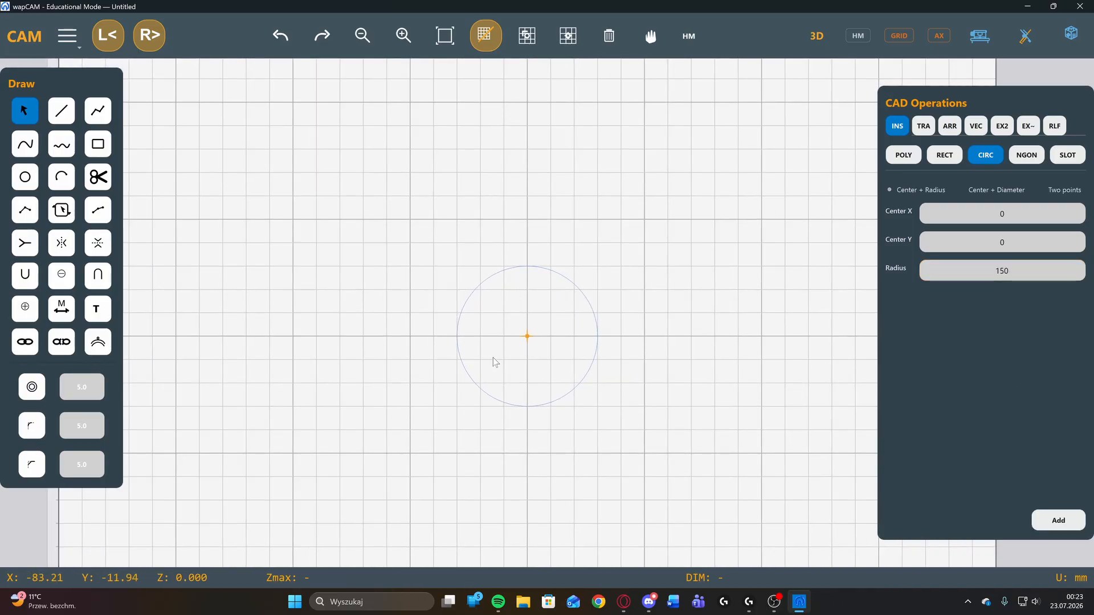
# Insert a concentric circle by Center + Diameter at 0, 0 with a diameter of 150 mm.
pyautogui.click(975, 188)
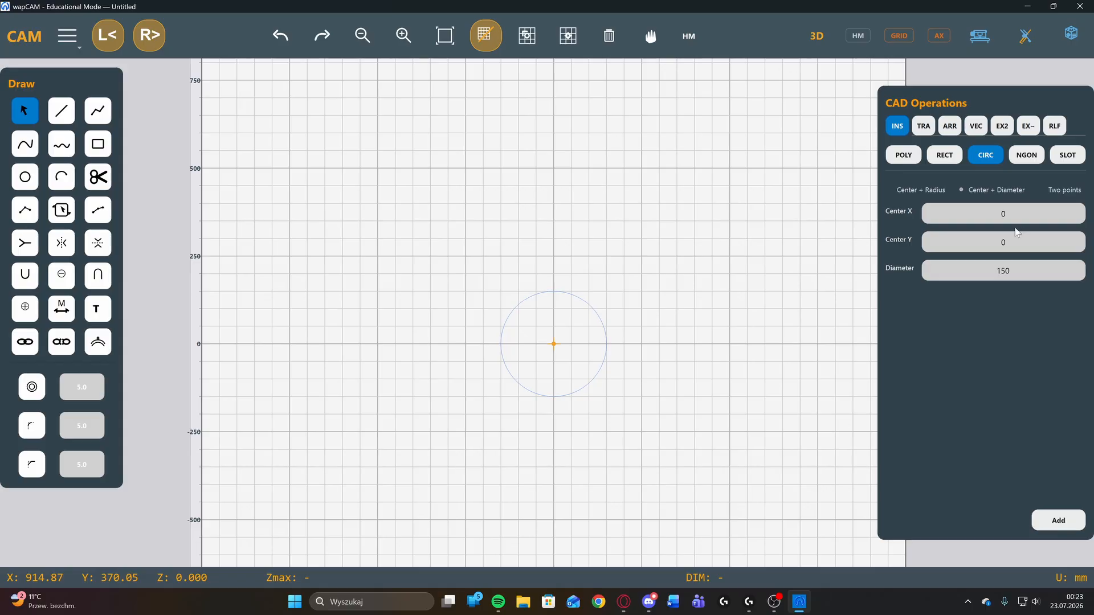
pyautogui.click(998, 272)
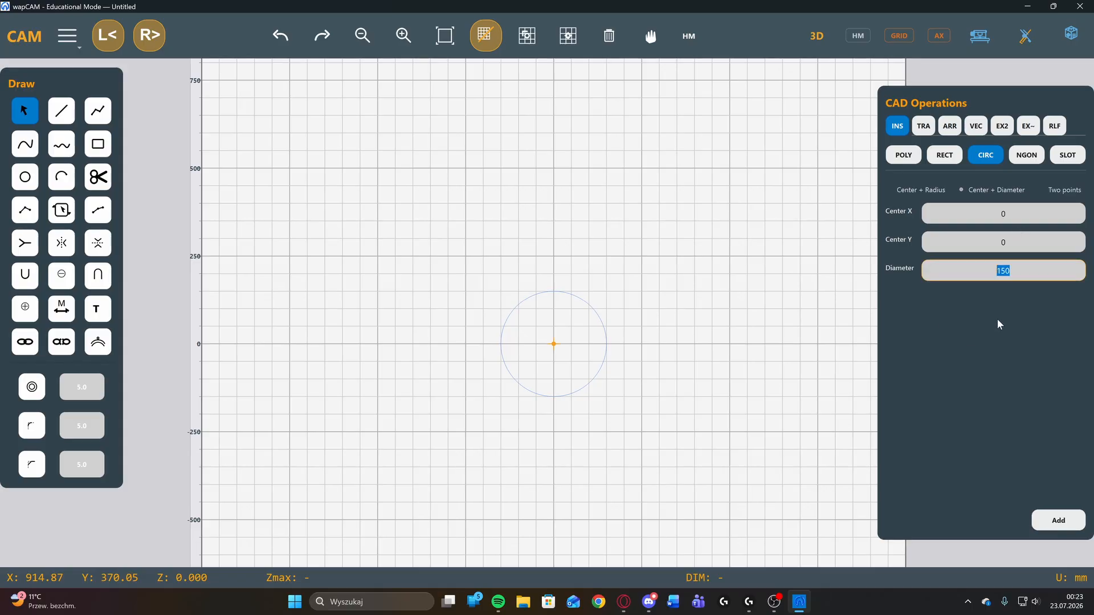
pyautogui.click(1060, 520)
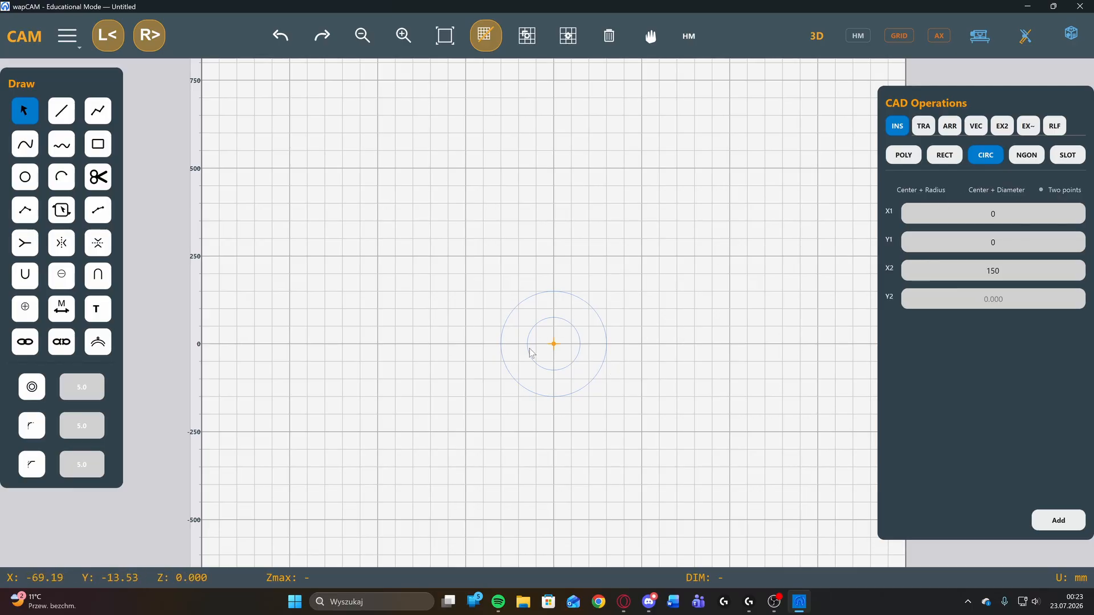
# Insert a circle by Two points, from 0, 0 to 150, 150.
pyautogui.click(1020, 214)
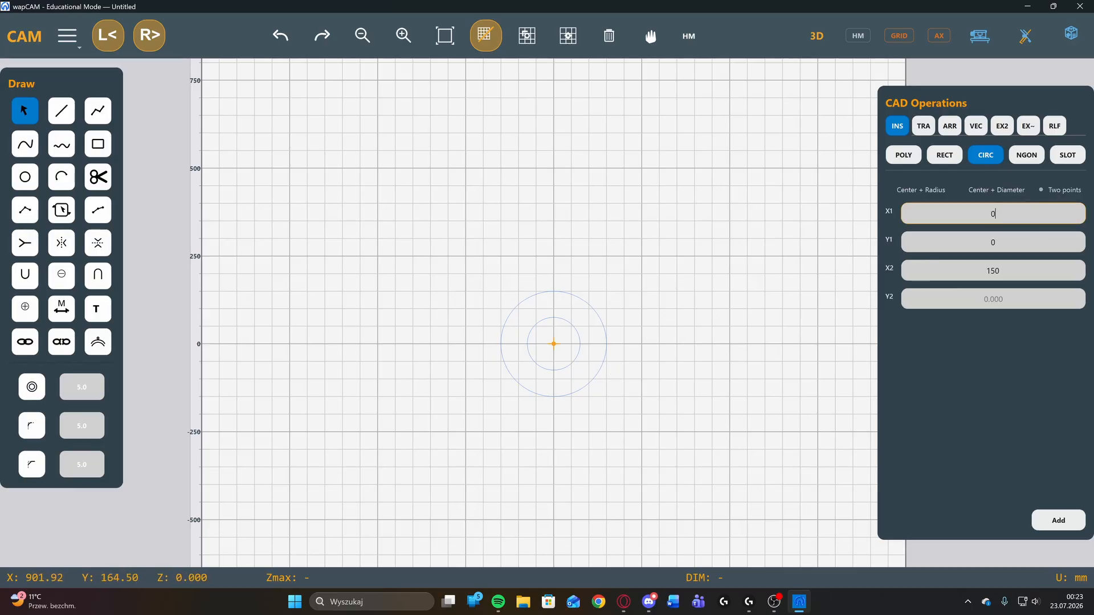
pyautogui.click(993, 299)
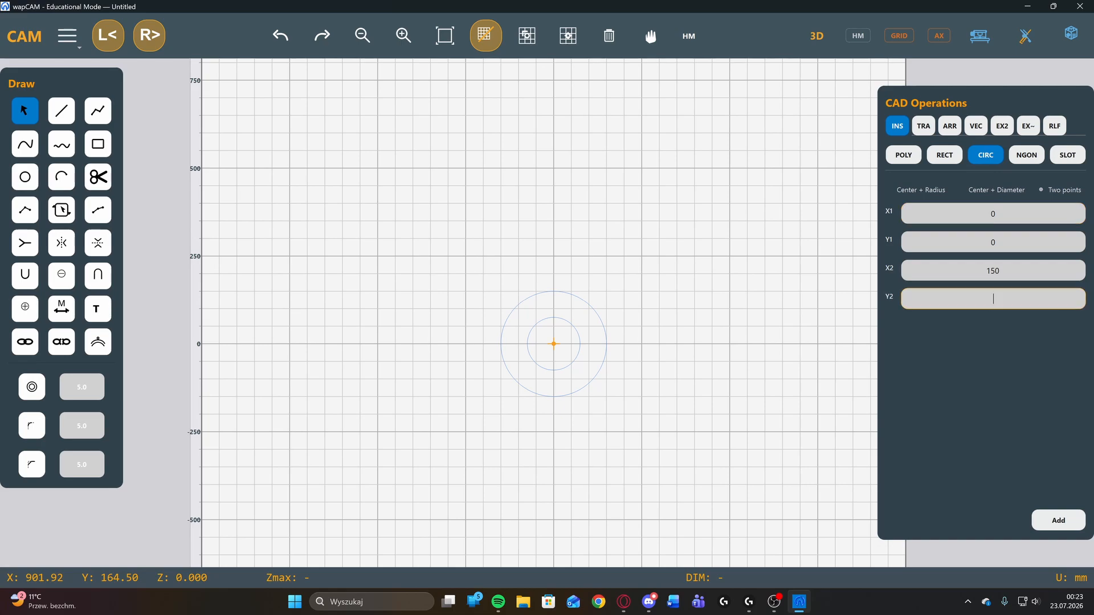
pyautogui.write('150')
pyautogui.click(1049, 521)
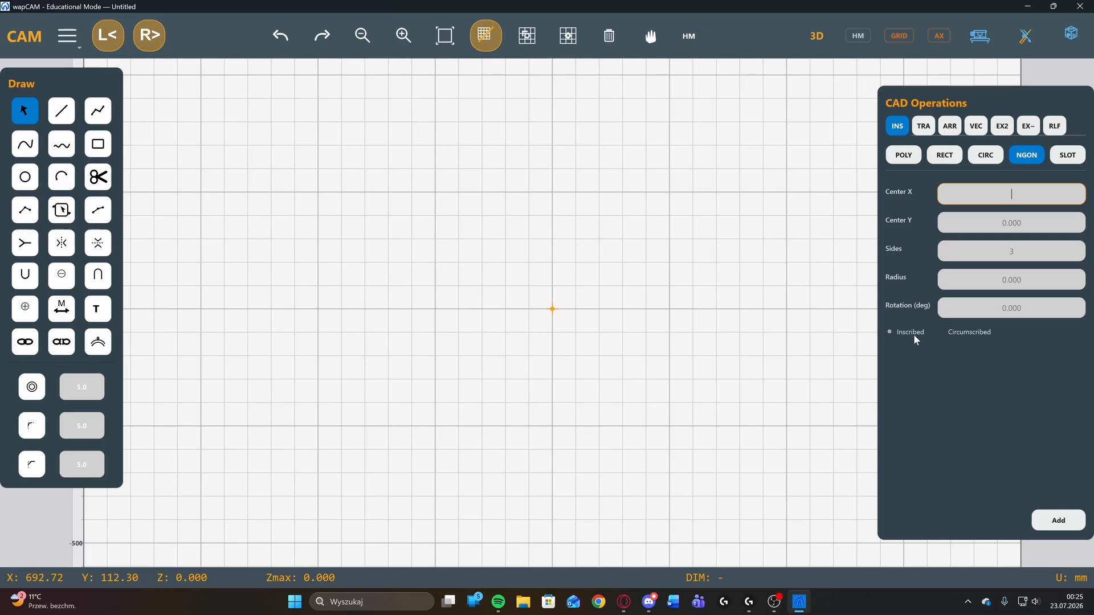
# Insert an inscribed 8-sided polygon centred at 0, 0 with radius 100 mm and rotation 0 degrees.
pyautogui.write('0')
pyautogui.press('Tab')
pyautogui.write('0')
pyautogui.press('Tab')
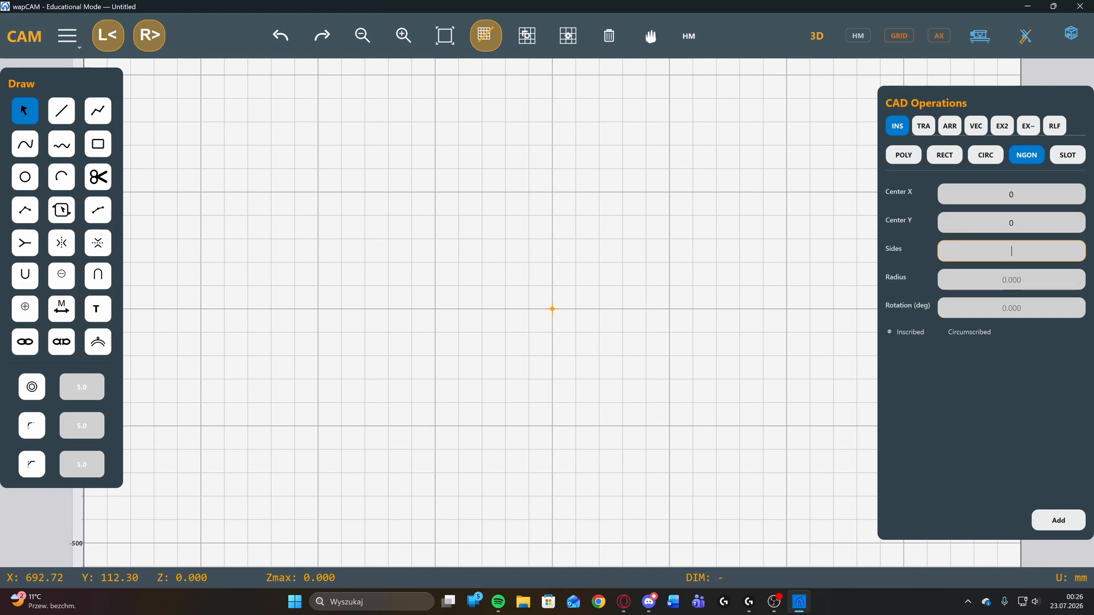
pyautogui.write('8')
pyautogui.click(1011, 279)
pyautogui.write('100')
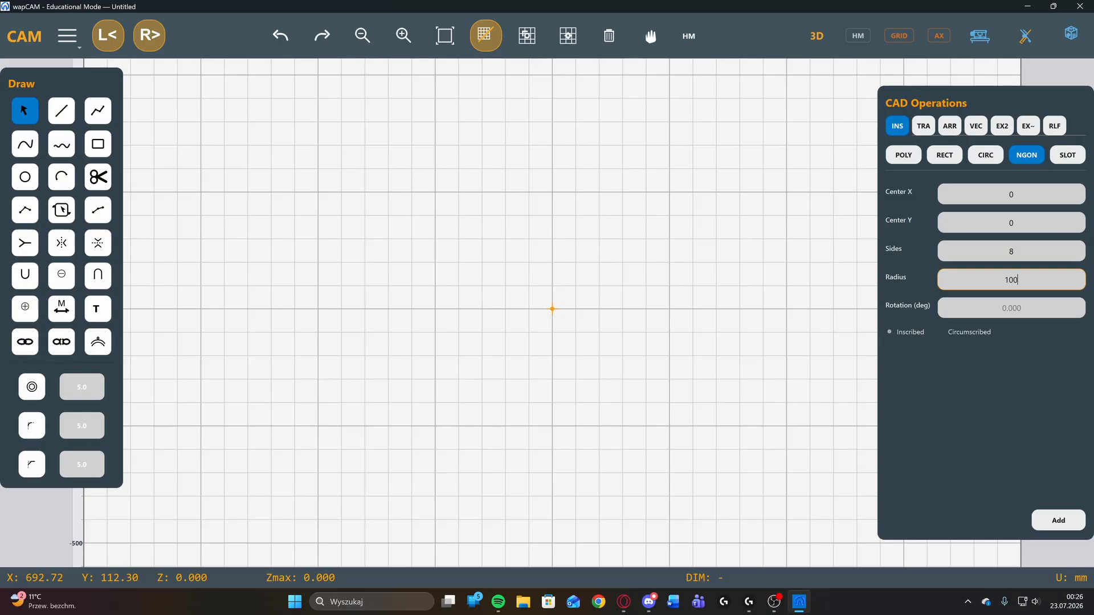
pyautogui.click(1011, 308)
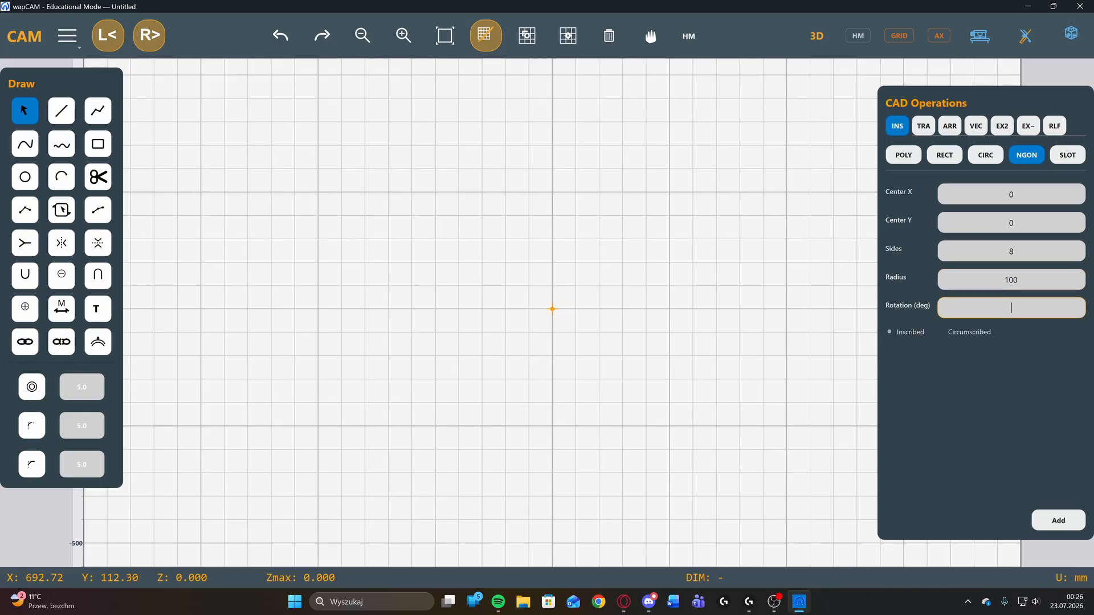
pyautogui.write('0')
pyautogui.click(1058, 520)
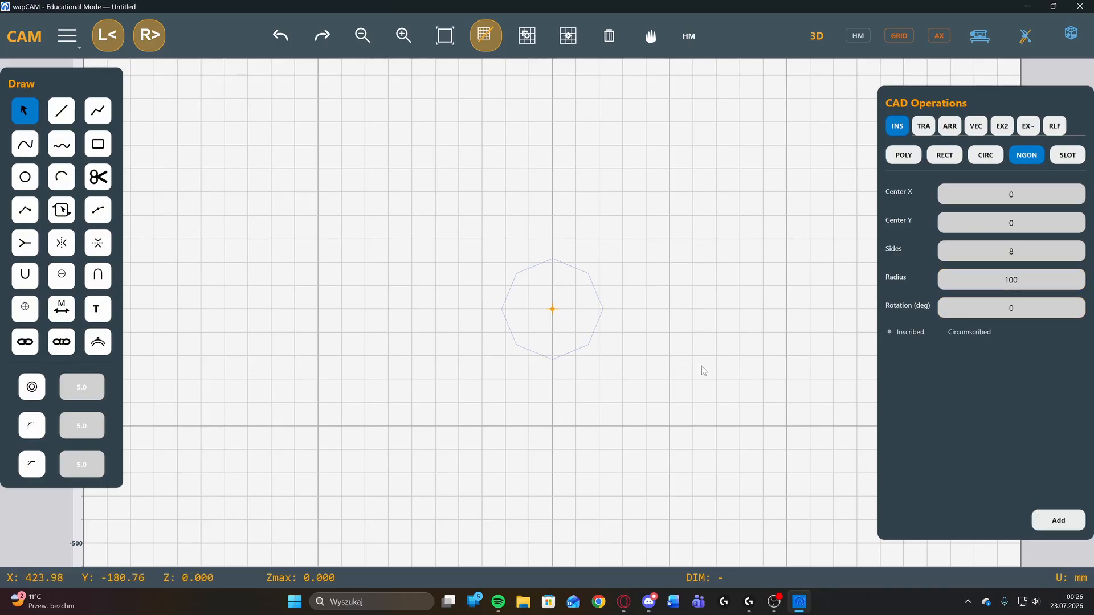
pyautogui.scroll(2, 526, 292)
pyautogui.scroll(1, 527, 291)
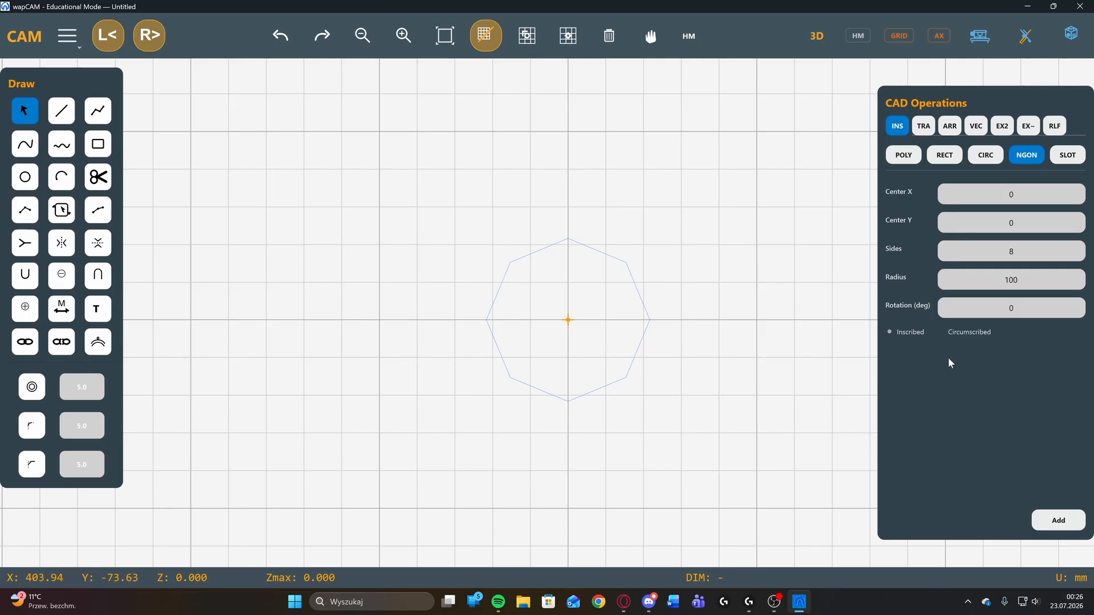
# Insert another inscribed octagon of radius 100 mm at the same centre, rotated 15 degrees.
pyautogui.doubleClick(1013, 308)
pyautogui.write('15')
pyautogui.click(1059, 522)
pyautogui.scroll(3, 532, 273)
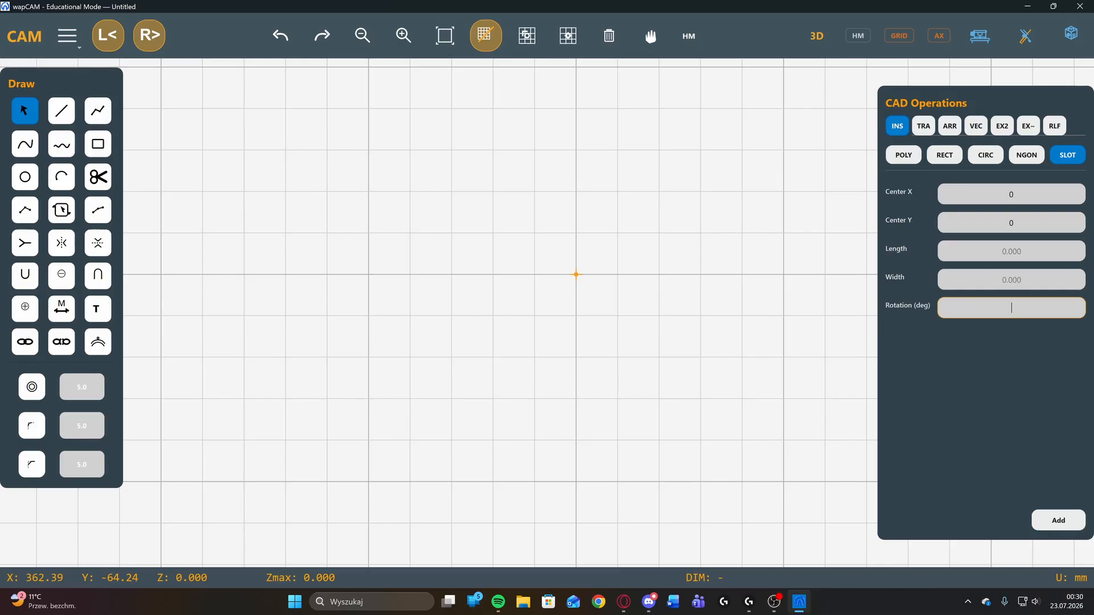
# Insert a slot centred at 0, 0 with length 200 mm, width 50 mm and rotation 0 degrees.
pyautogui.click(1011, 251)
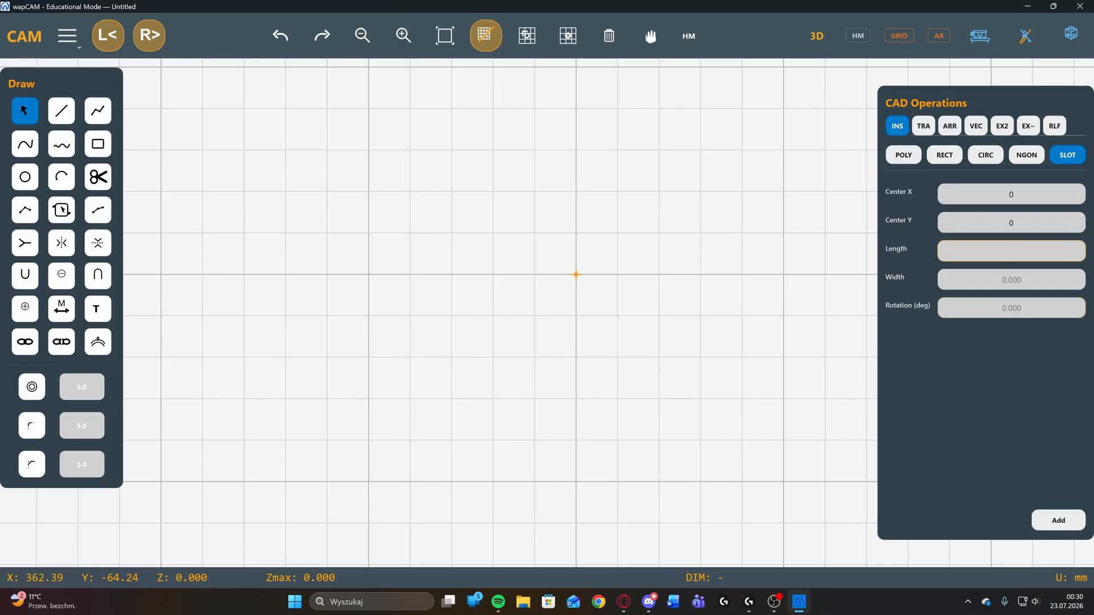
pyautogui.write('200')
pyautogui.press('Tab')
pyautogui.write('50')
pyautogui.press('Tab')
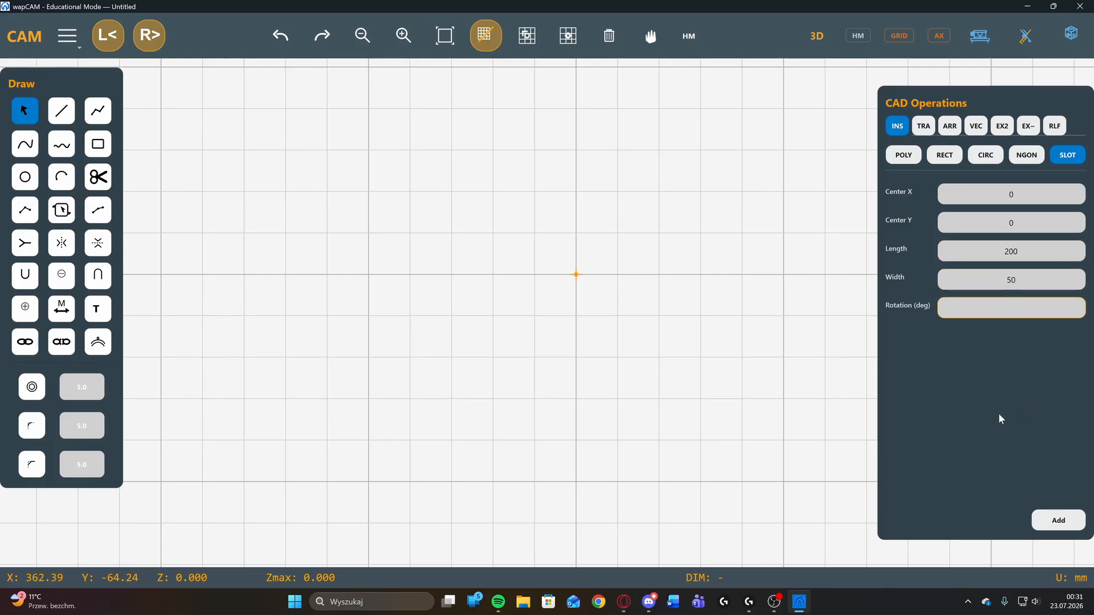
pyautogui.write('0')
pyautogui.click(1066, 519)
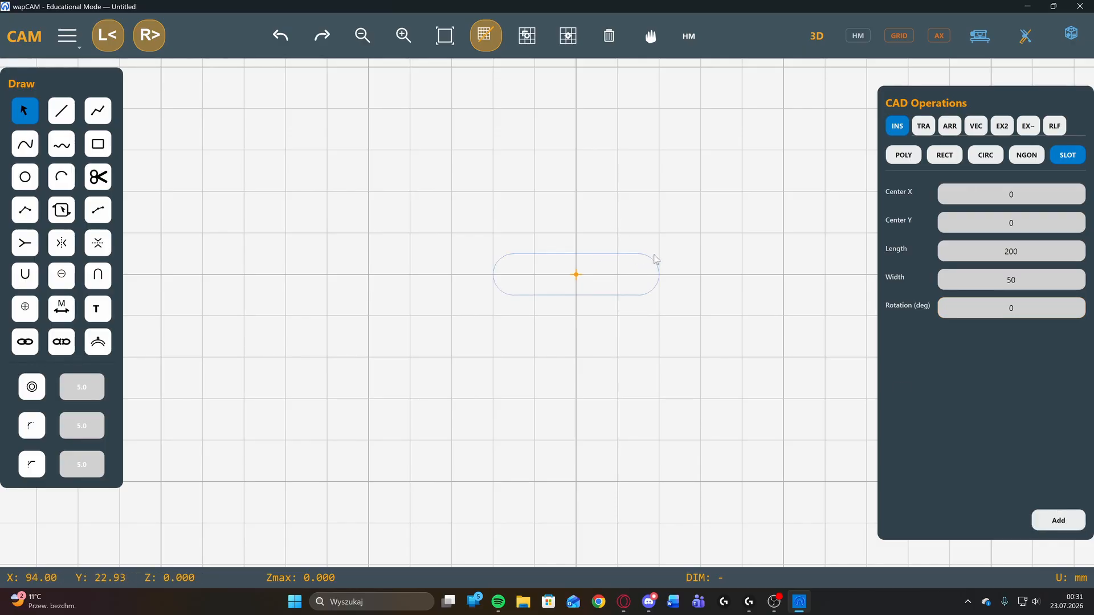
# Insert a second 200 by 50 mm slot at the origin, rotated 50 degrees.
pyautogui.doubleClick(1011, 308)
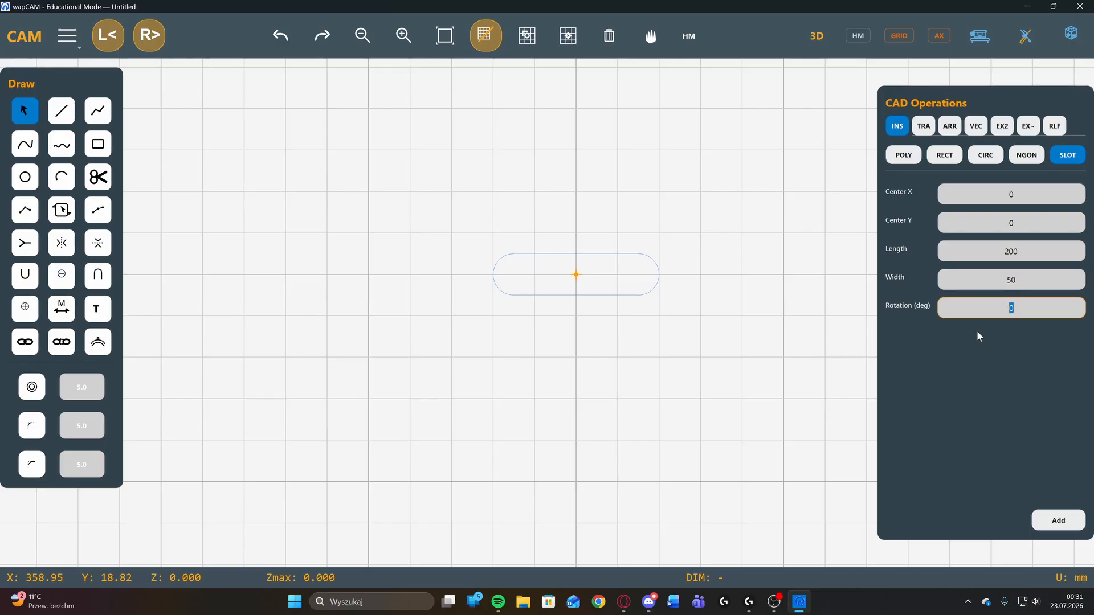
pyautogui.write('50')
pyautogui.click(1053, 520)
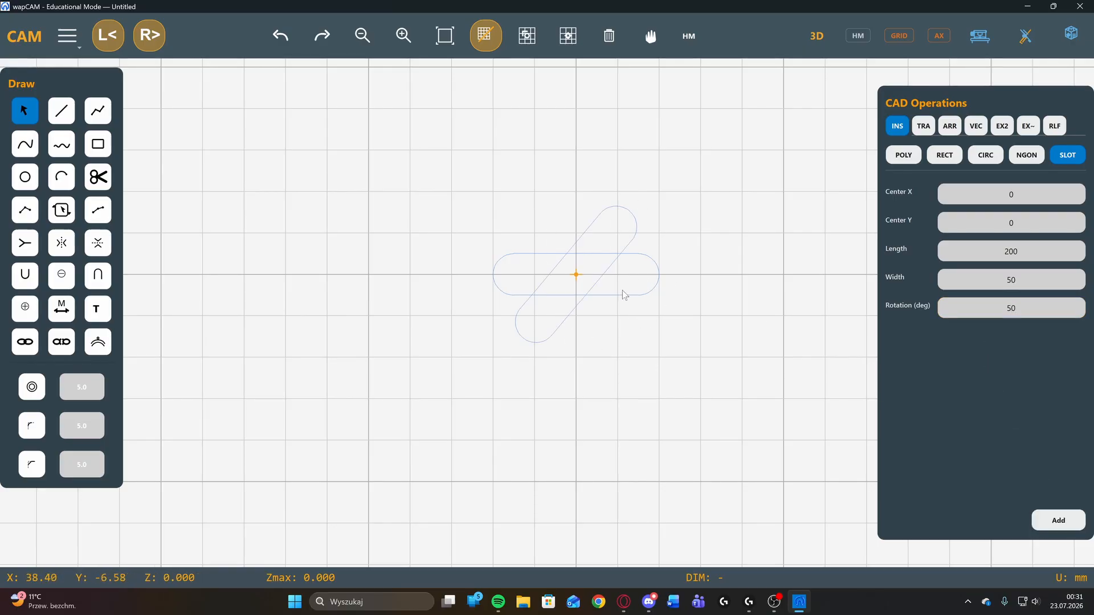
# Insert a larger slot at the origin with length 500 mm and width 100 mm, keeping the 50-degree rotation.
pyautogui.click(1031, 278)
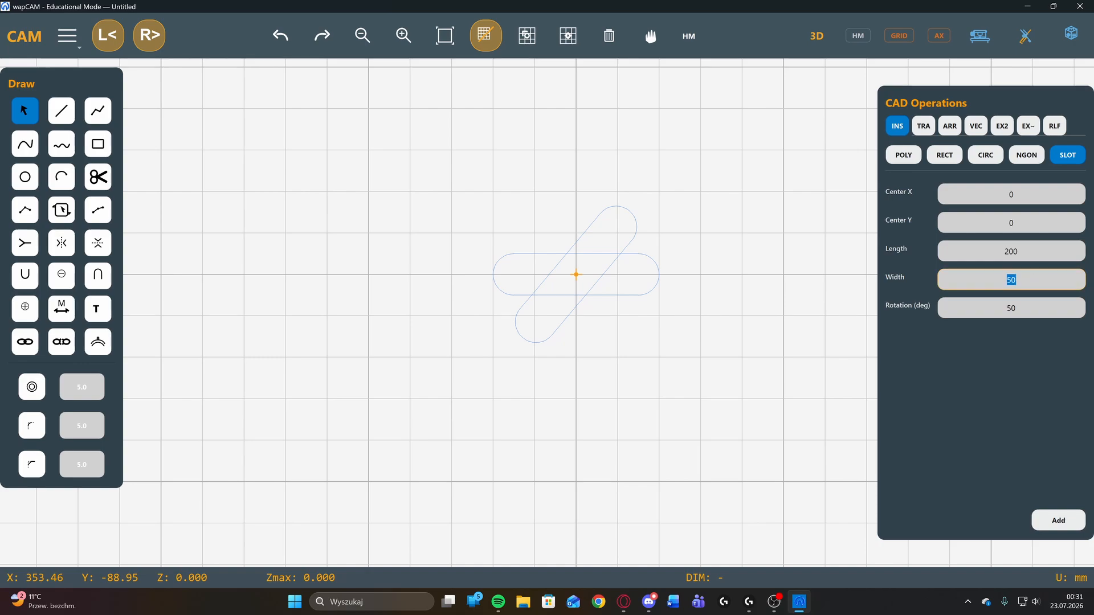
pyautogui.write('100')
pyautogui.click(1020, 253)
pyautogui.doubleClick(1011, 252)
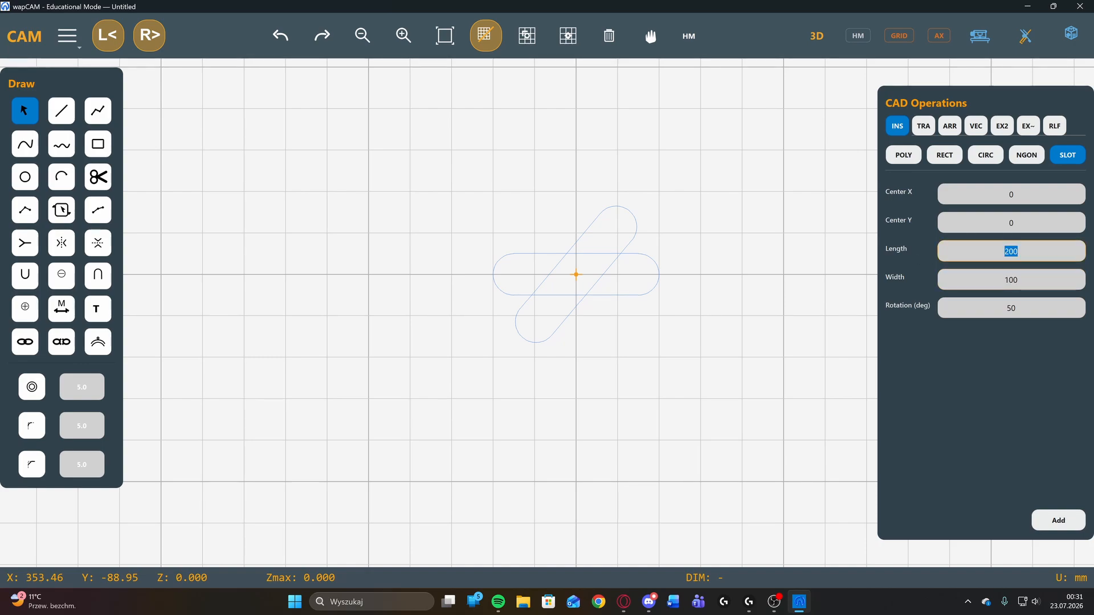
pyautogui.write('500')
pyautogui.click(1051, 523)
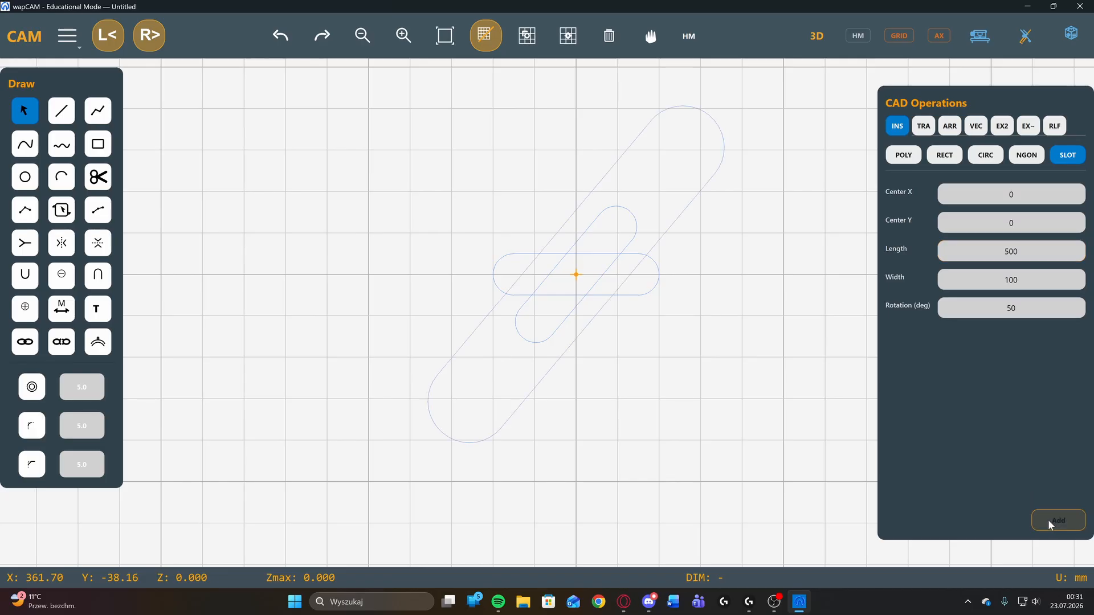
# Insert another 500 by 100 mm slot at the origin, rotated 19 degrees.
pyautogui.scroll(-2, 647, 319)
pyautogui.doubleClick(1012, 308)
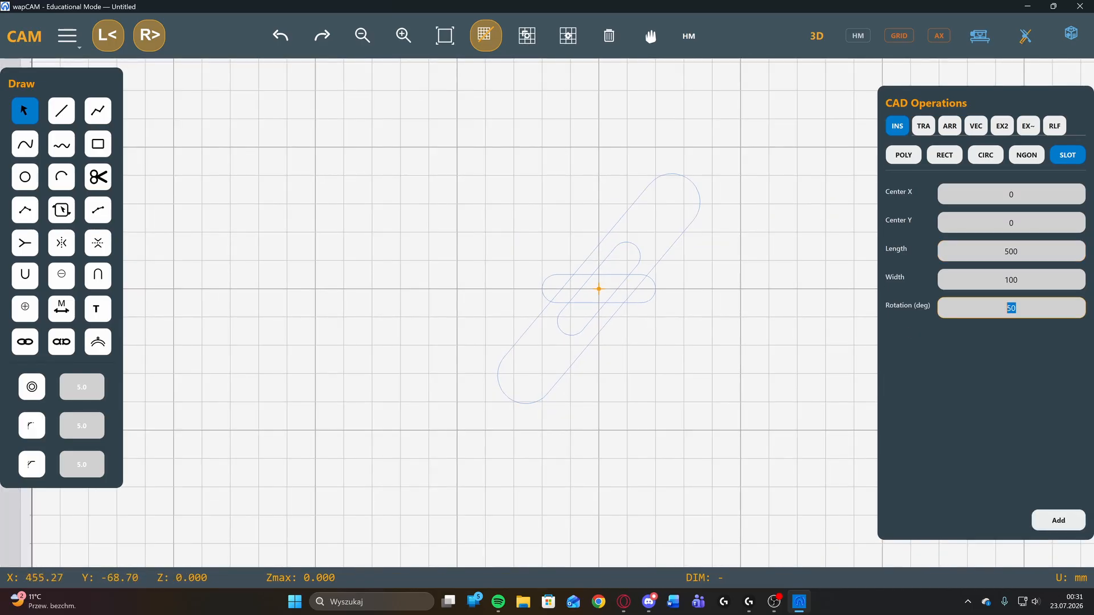
pyautogui.write('19')
pyautogui.click(1055, 522)
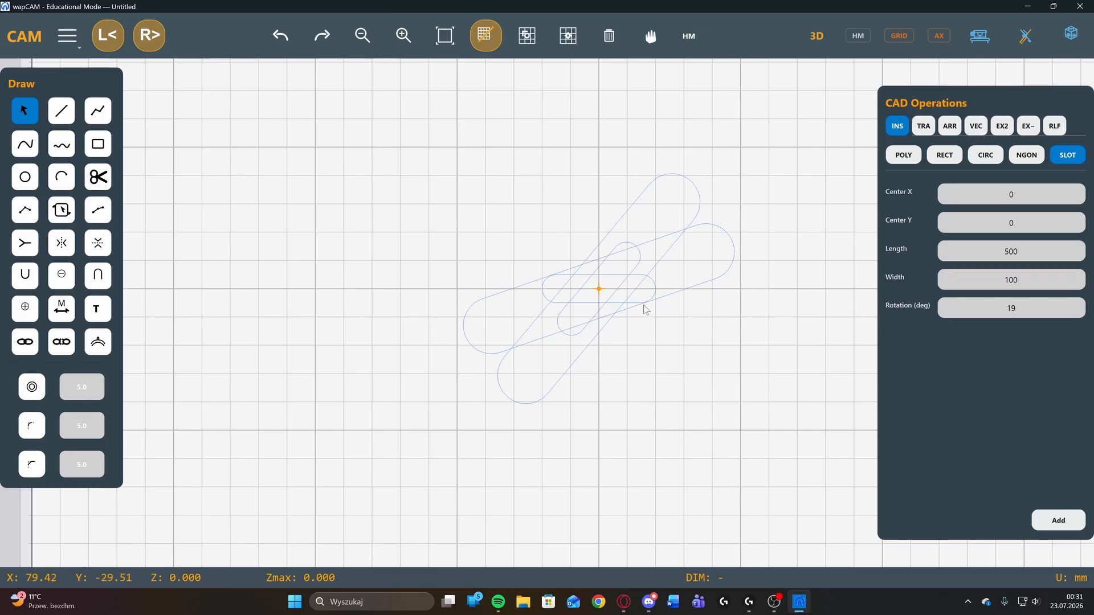